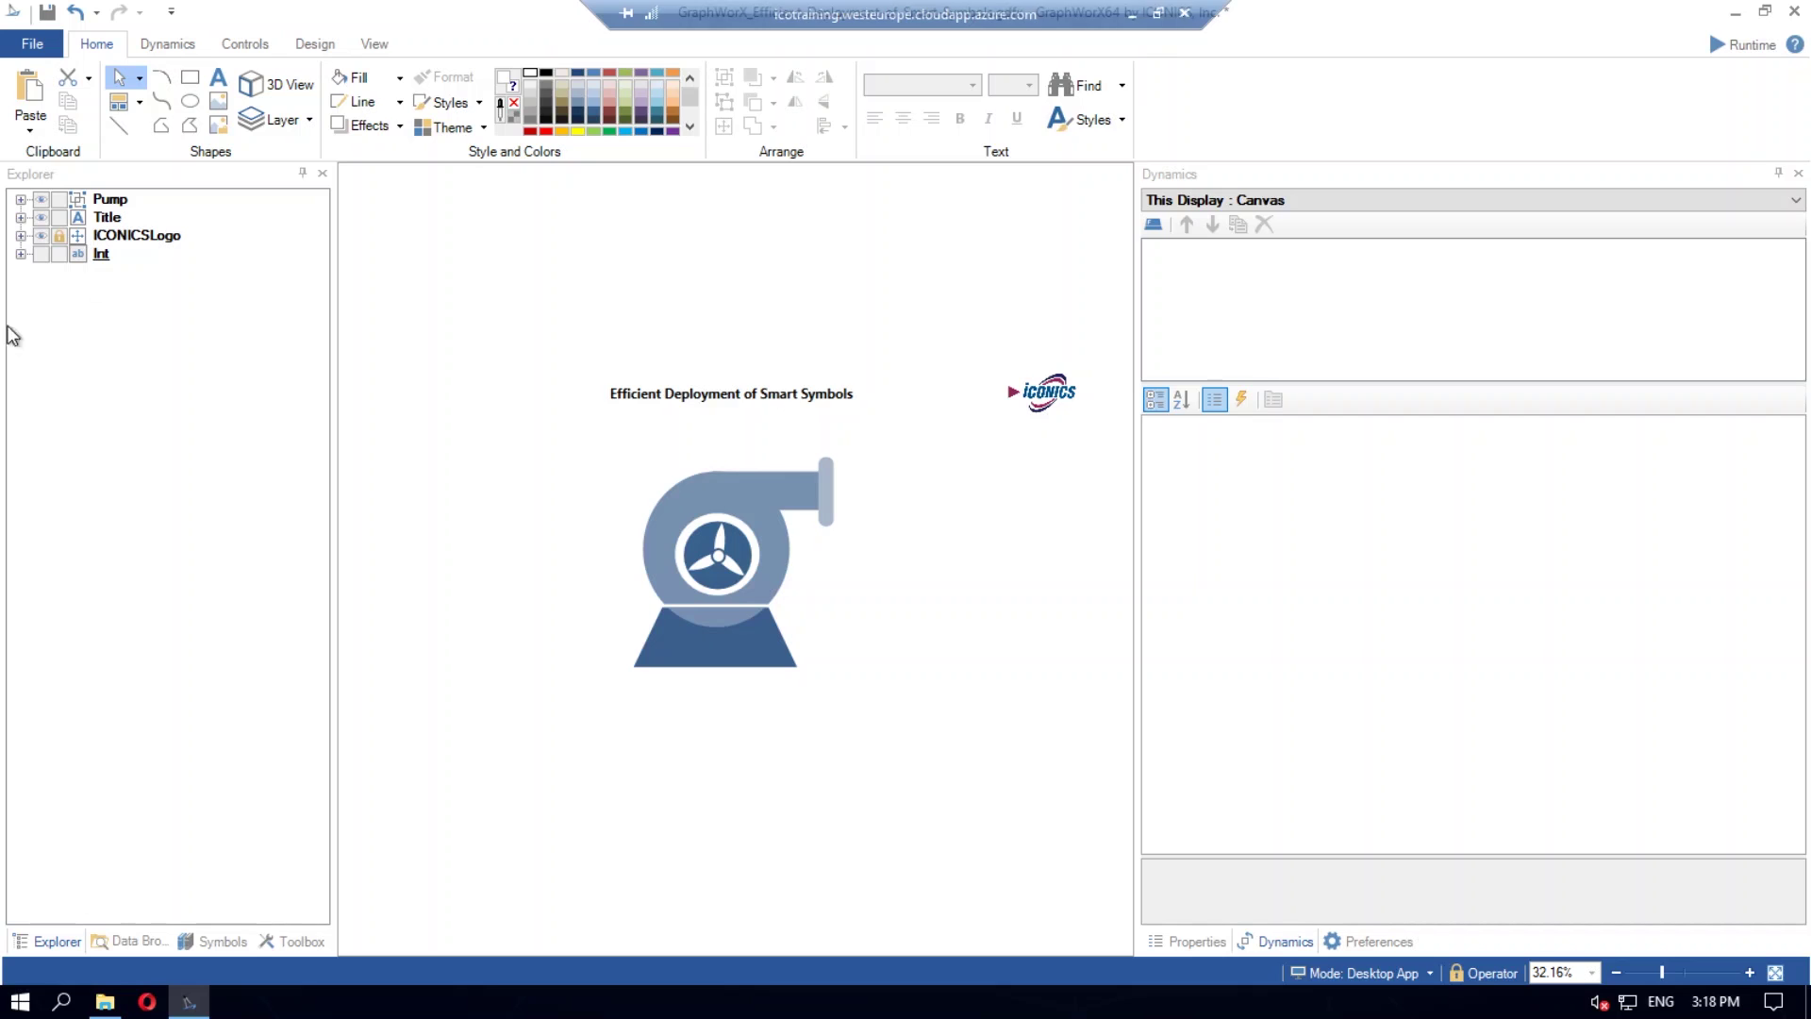
# Step: Examine the color dynamics of the pump's Outlet and the rotation dynamic of its Motor, including their data sources
pyautogui.click(20, 199)
pyautogui.click(134, 218)
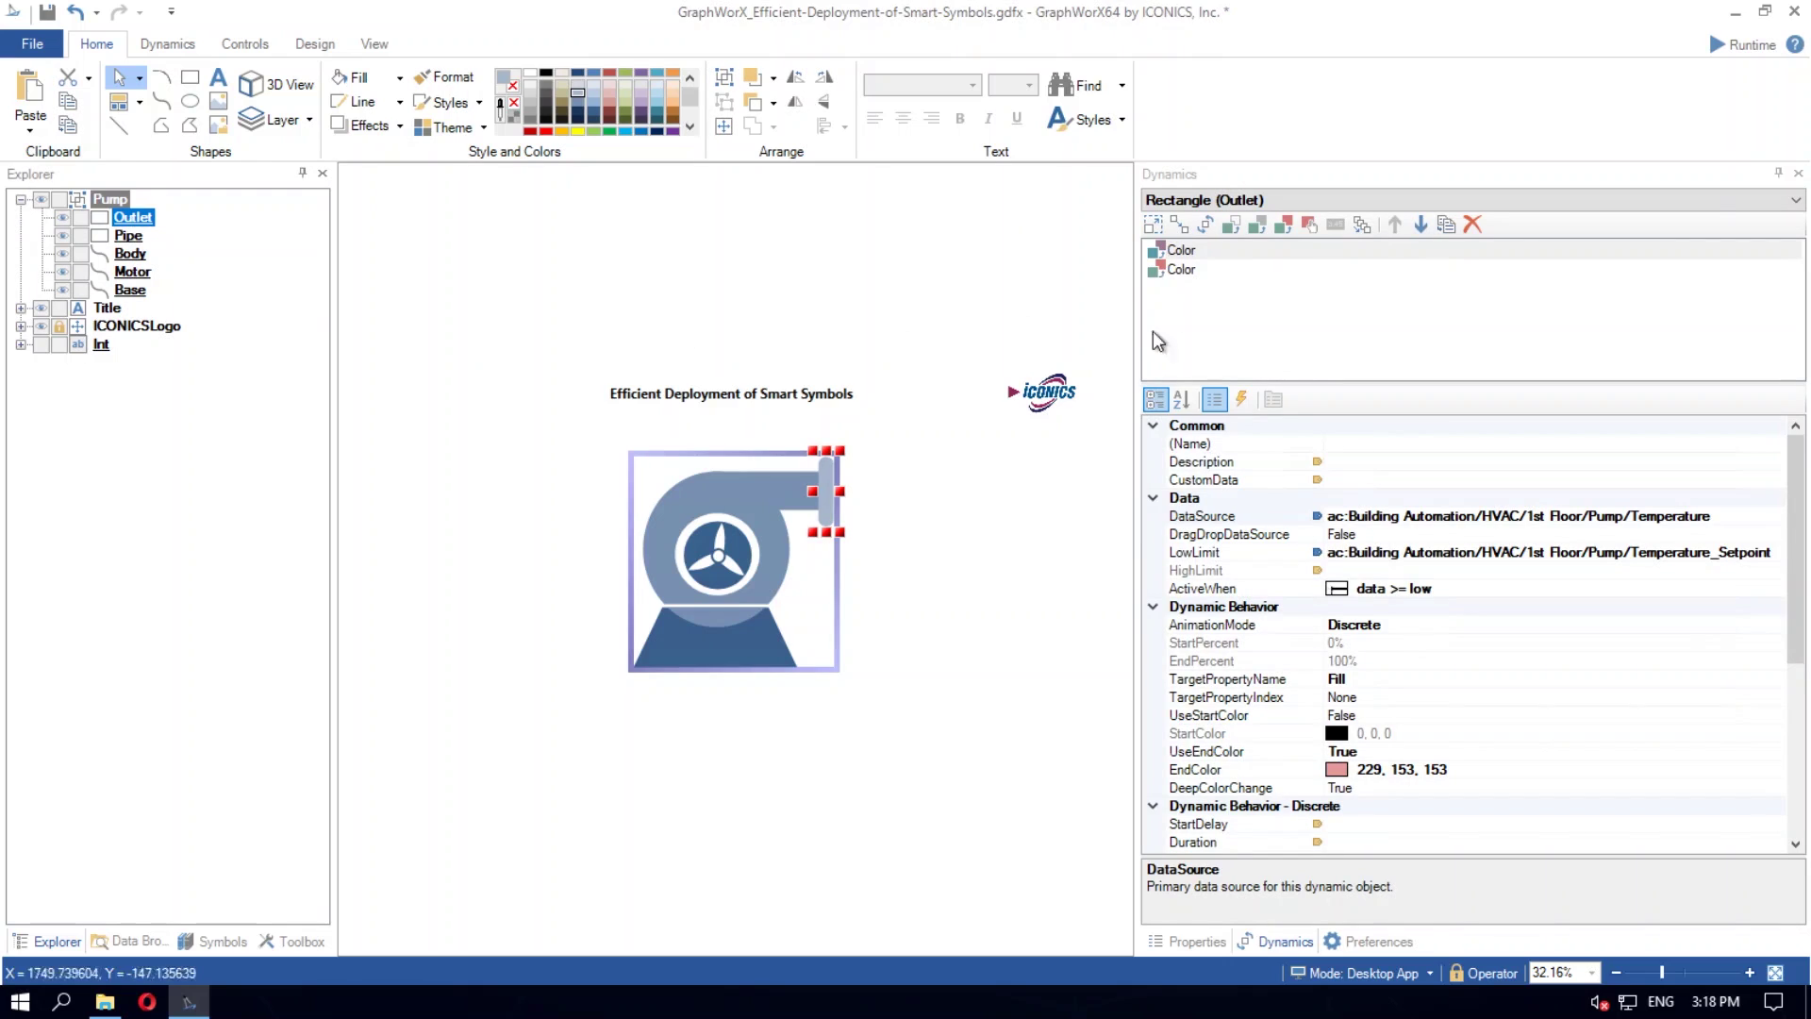
pyautogui.click(1205, 274)
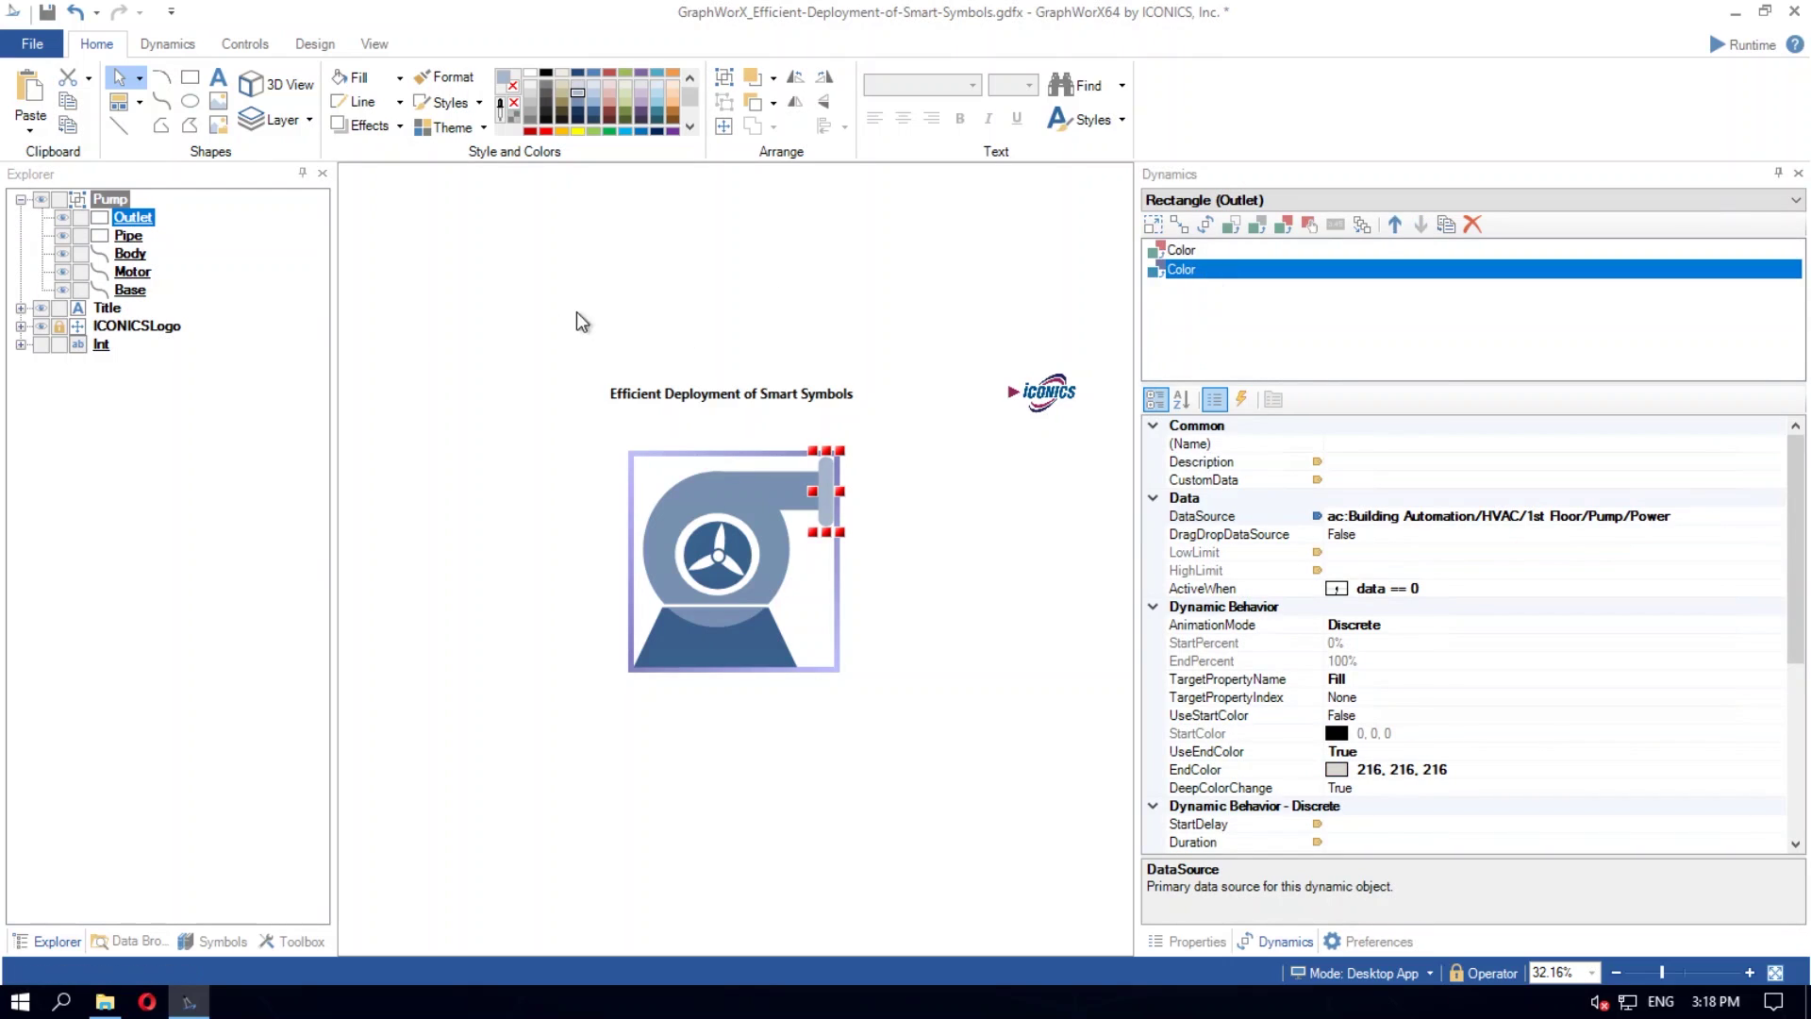
pyautogui.click(140, 273)
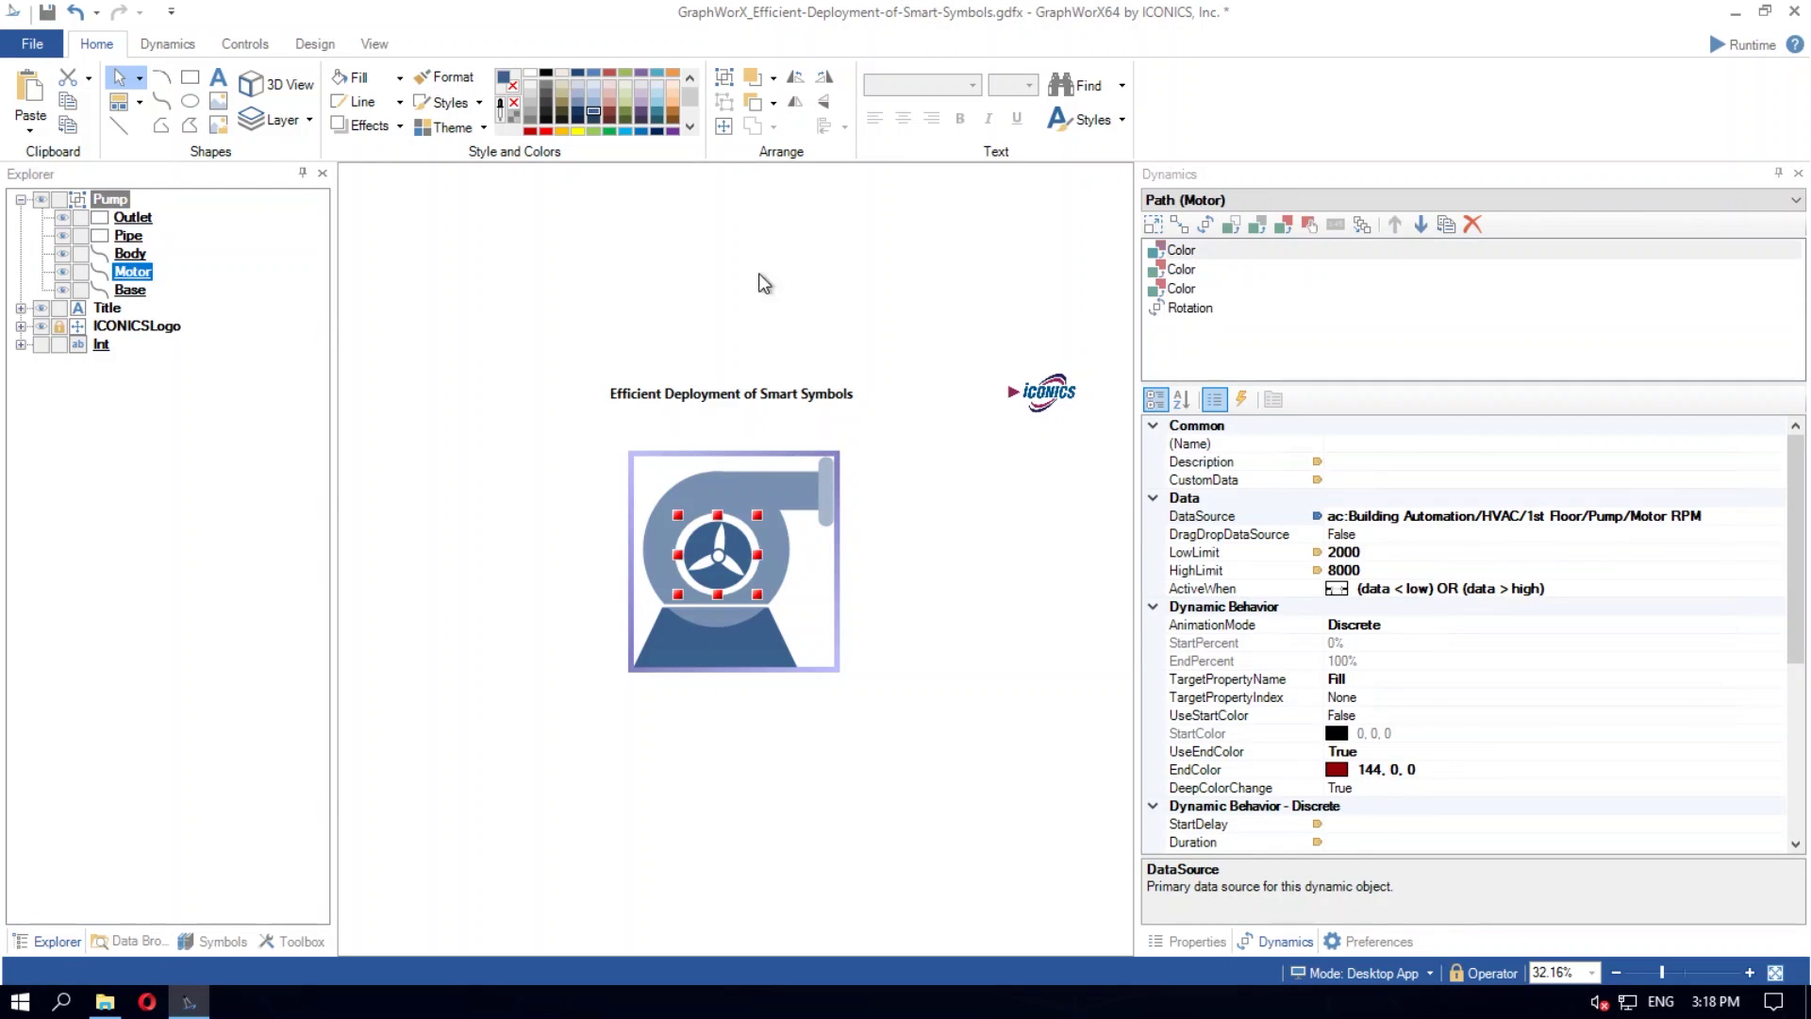
pyautogui.click(1204, 310)
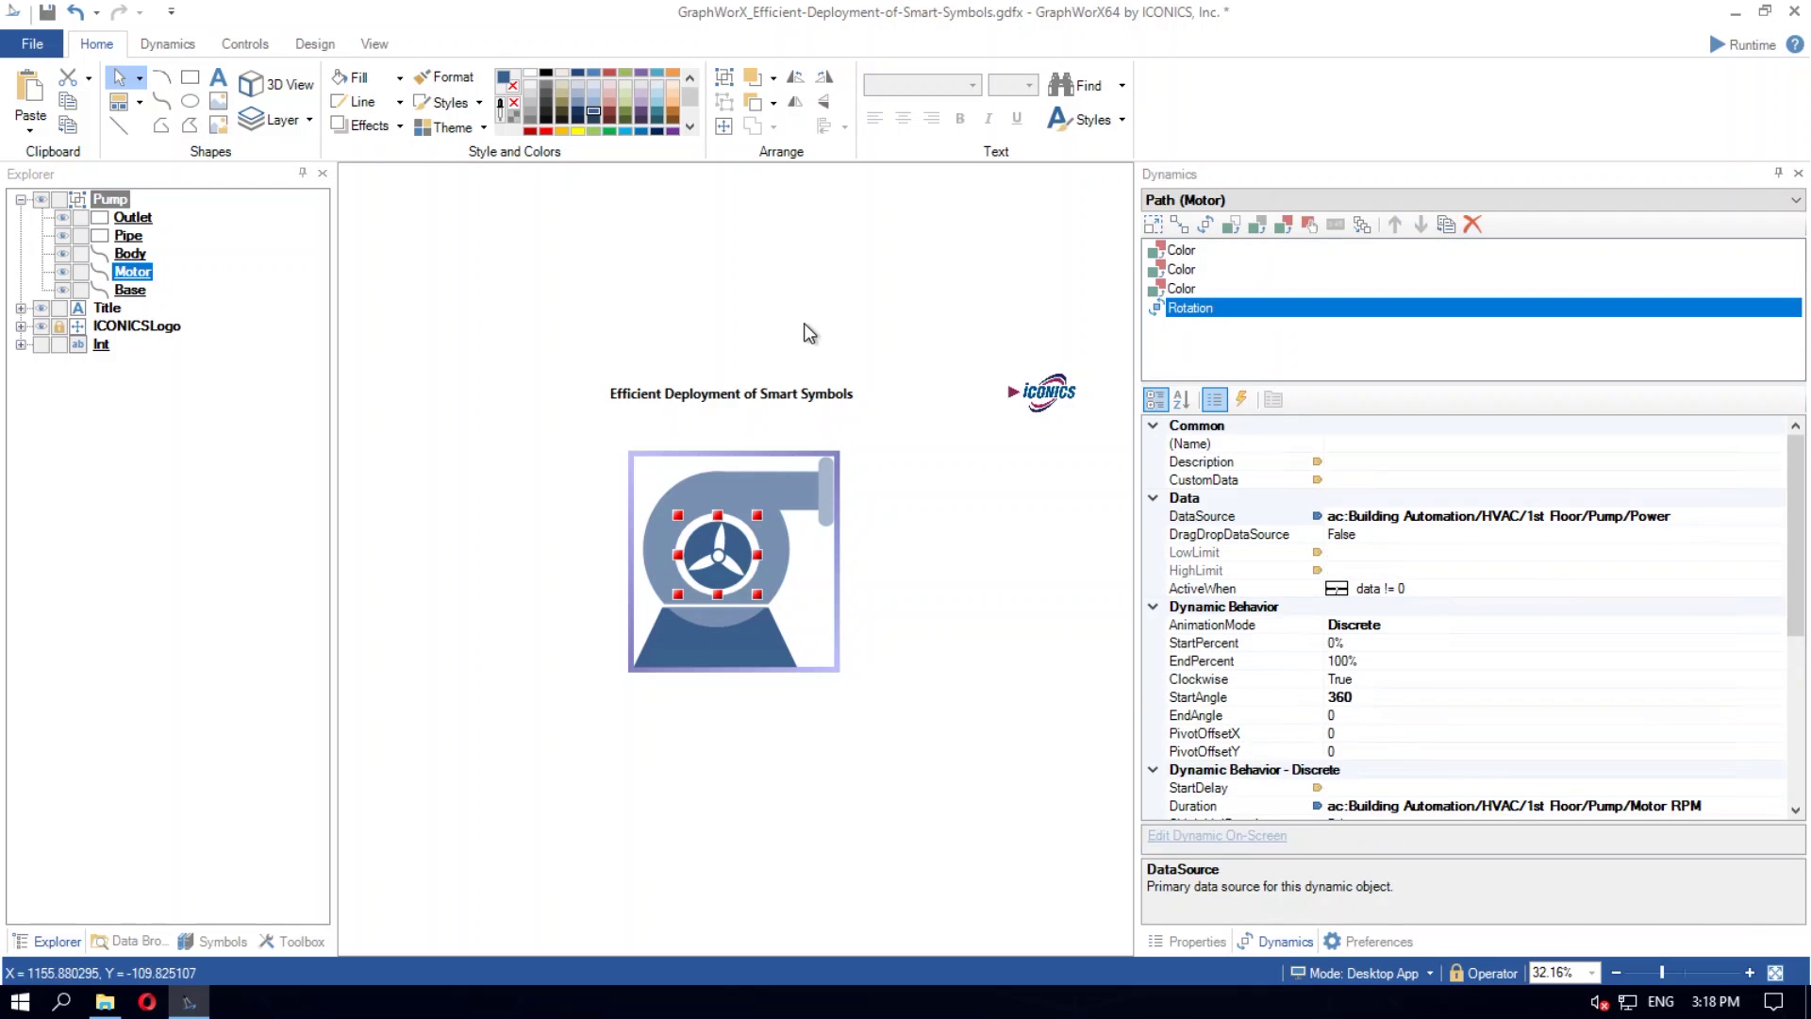
# Step: Try converting the Pump group to a smart symbol with data sources exposed but not hierarchically optimized, review its smart properties, and undo the conversion
pyautogui.rightClick(98, 204)
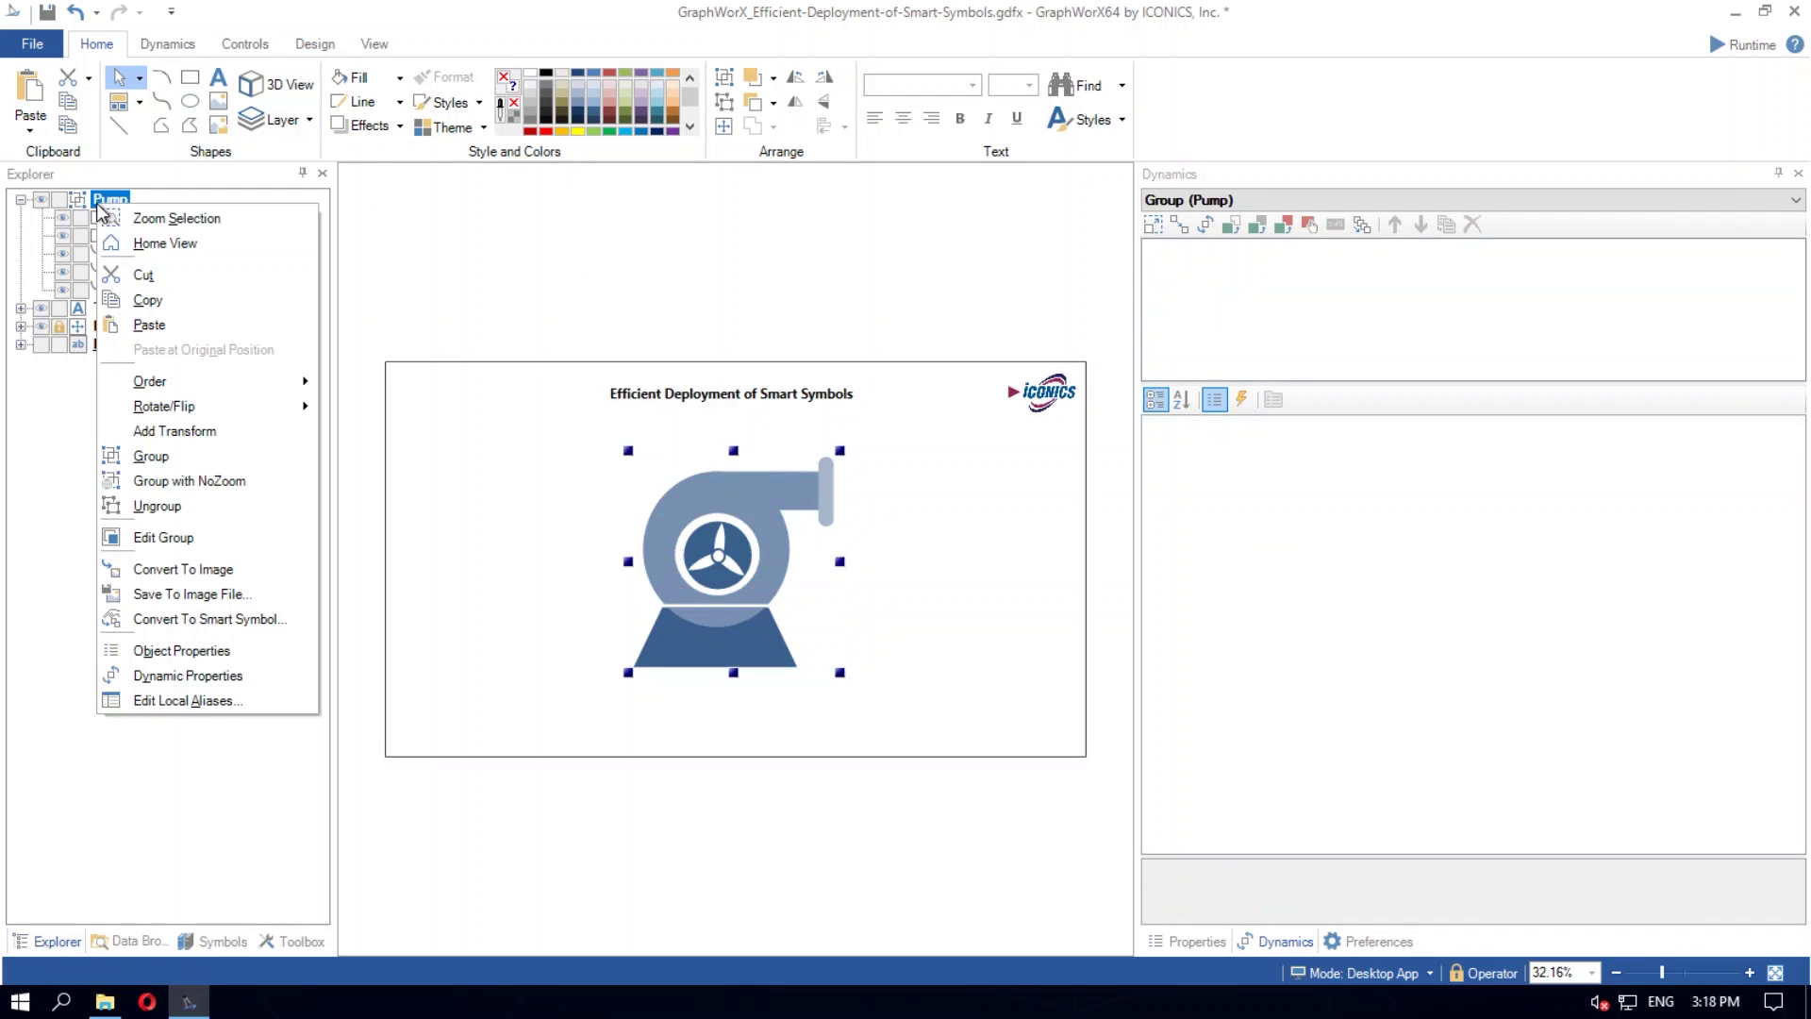
pyautogui.click(226, 618)
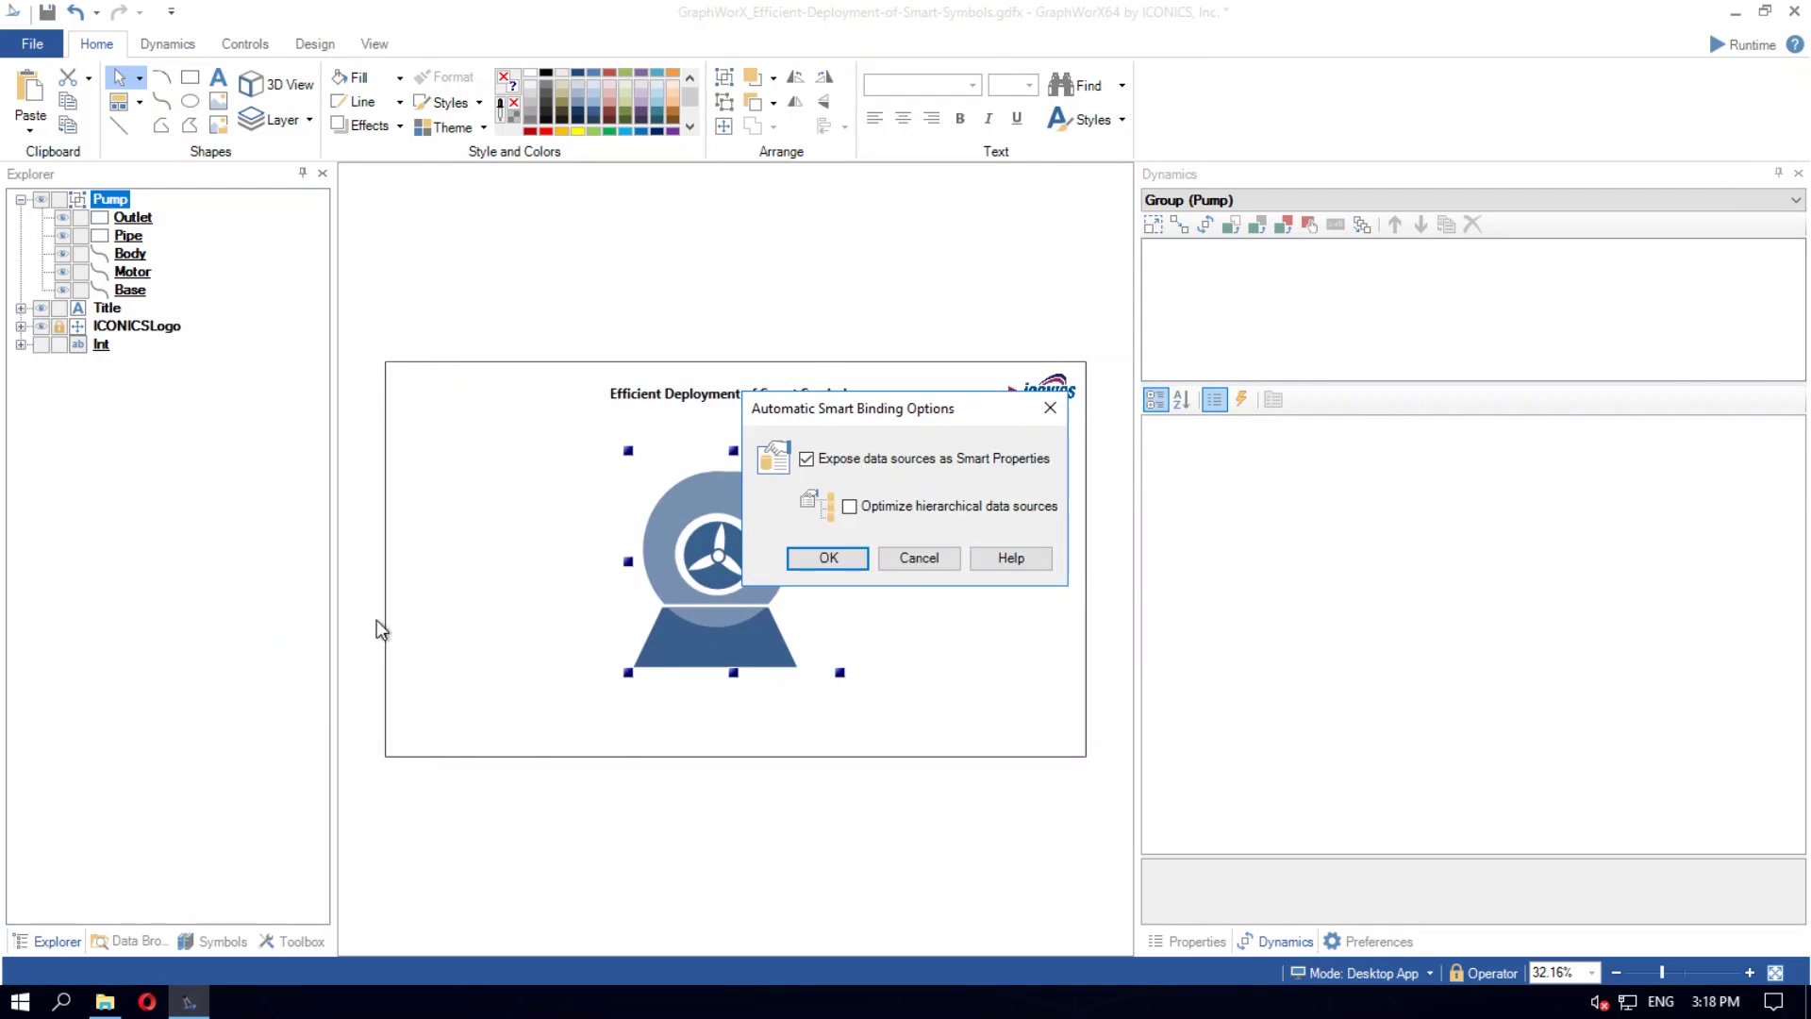
pyautogui.click(828, 557)
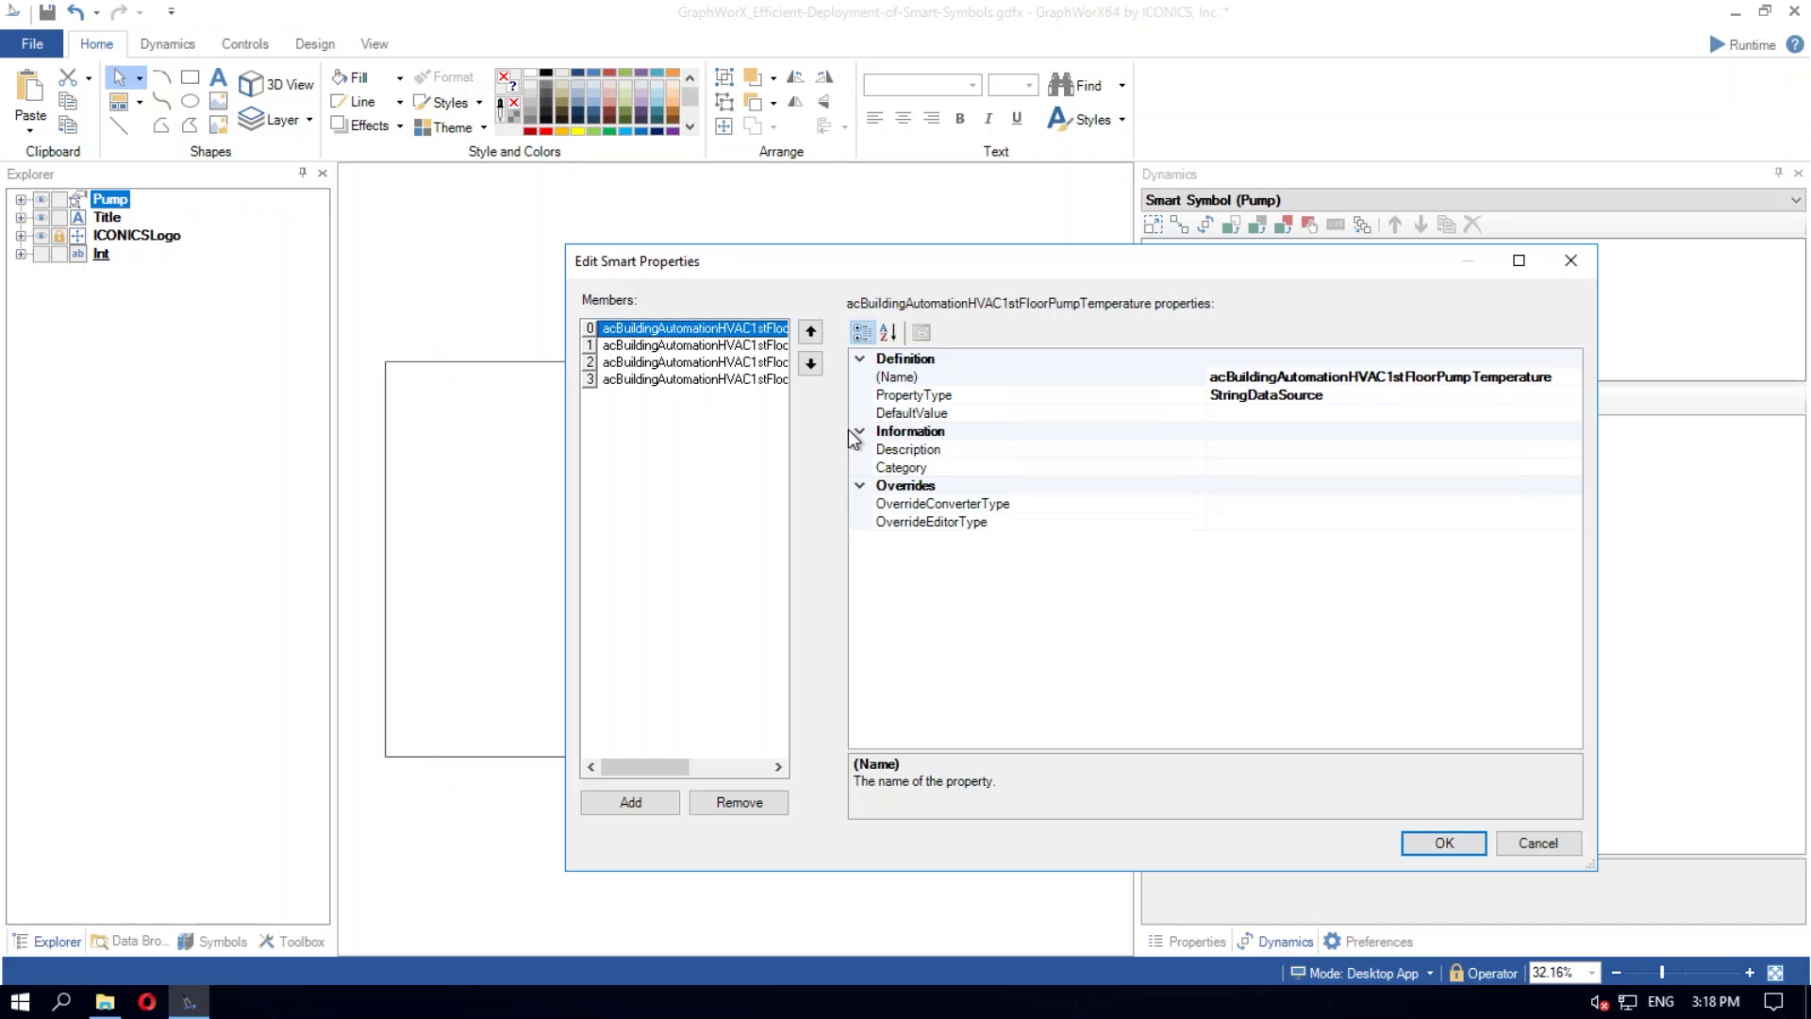
pyautogui.click(661, 349)
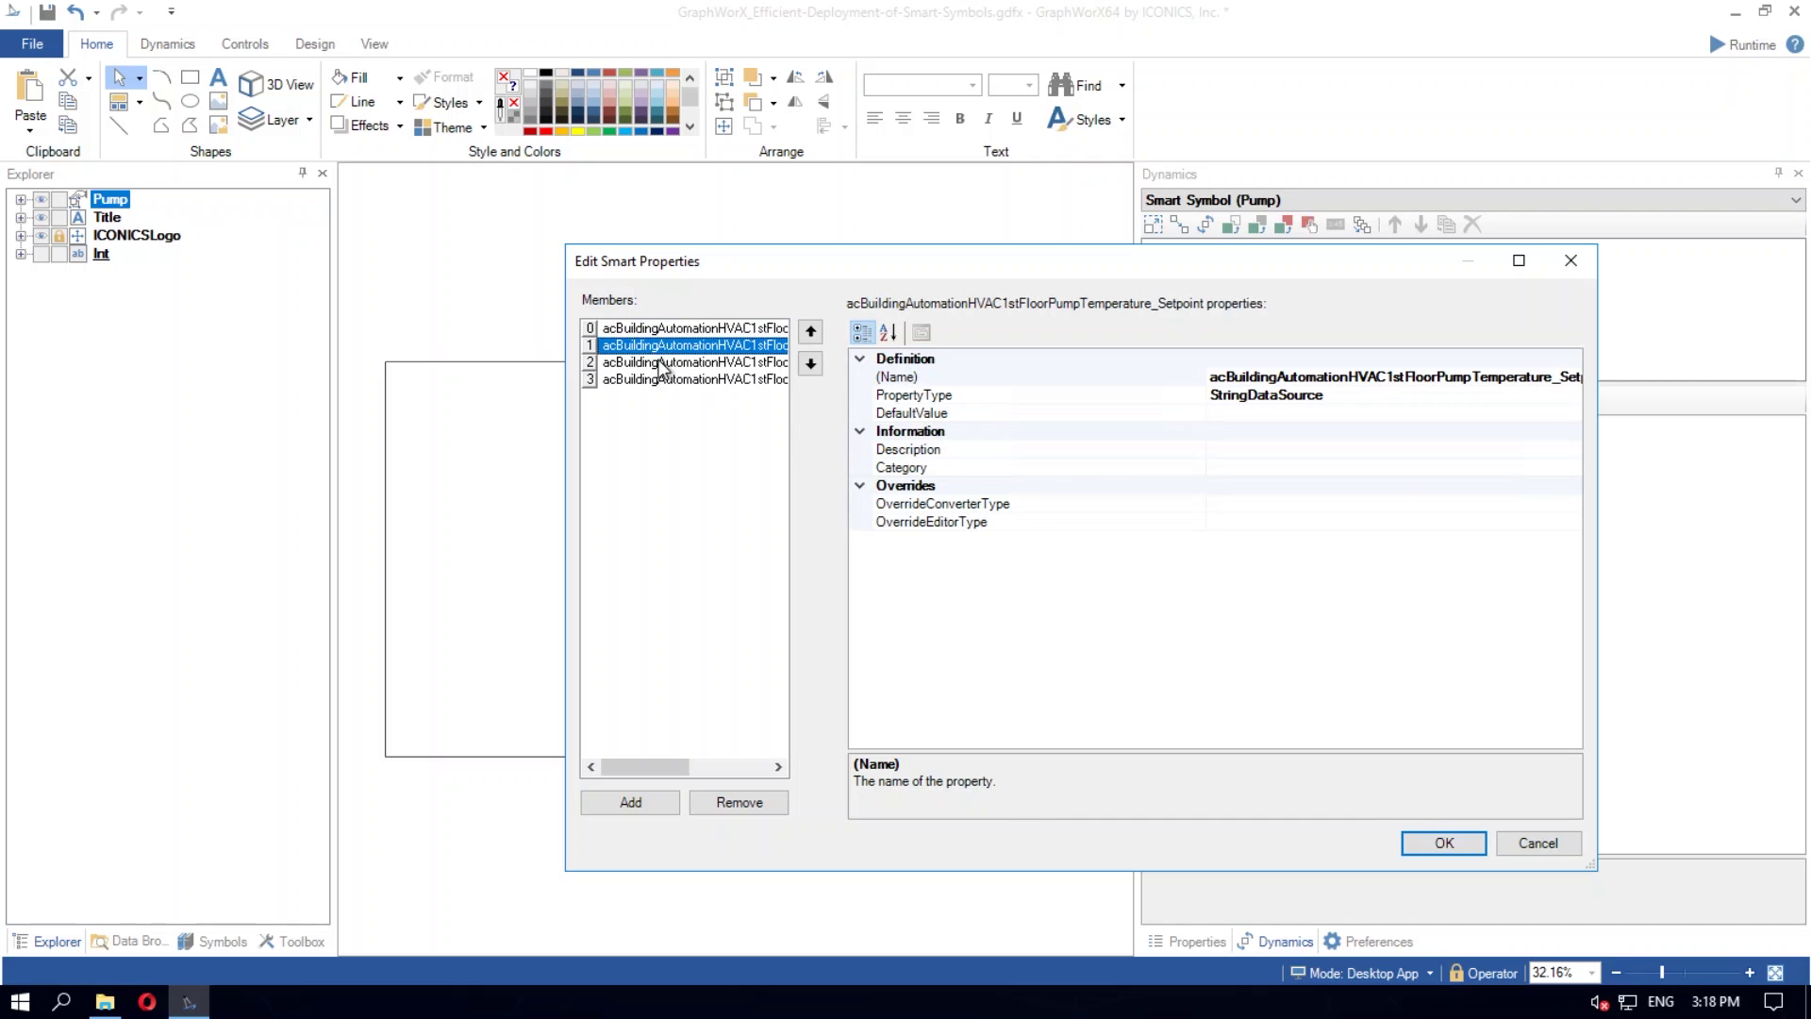
pyautogui.click(664, 363)
pyautogui.click(659, 382)
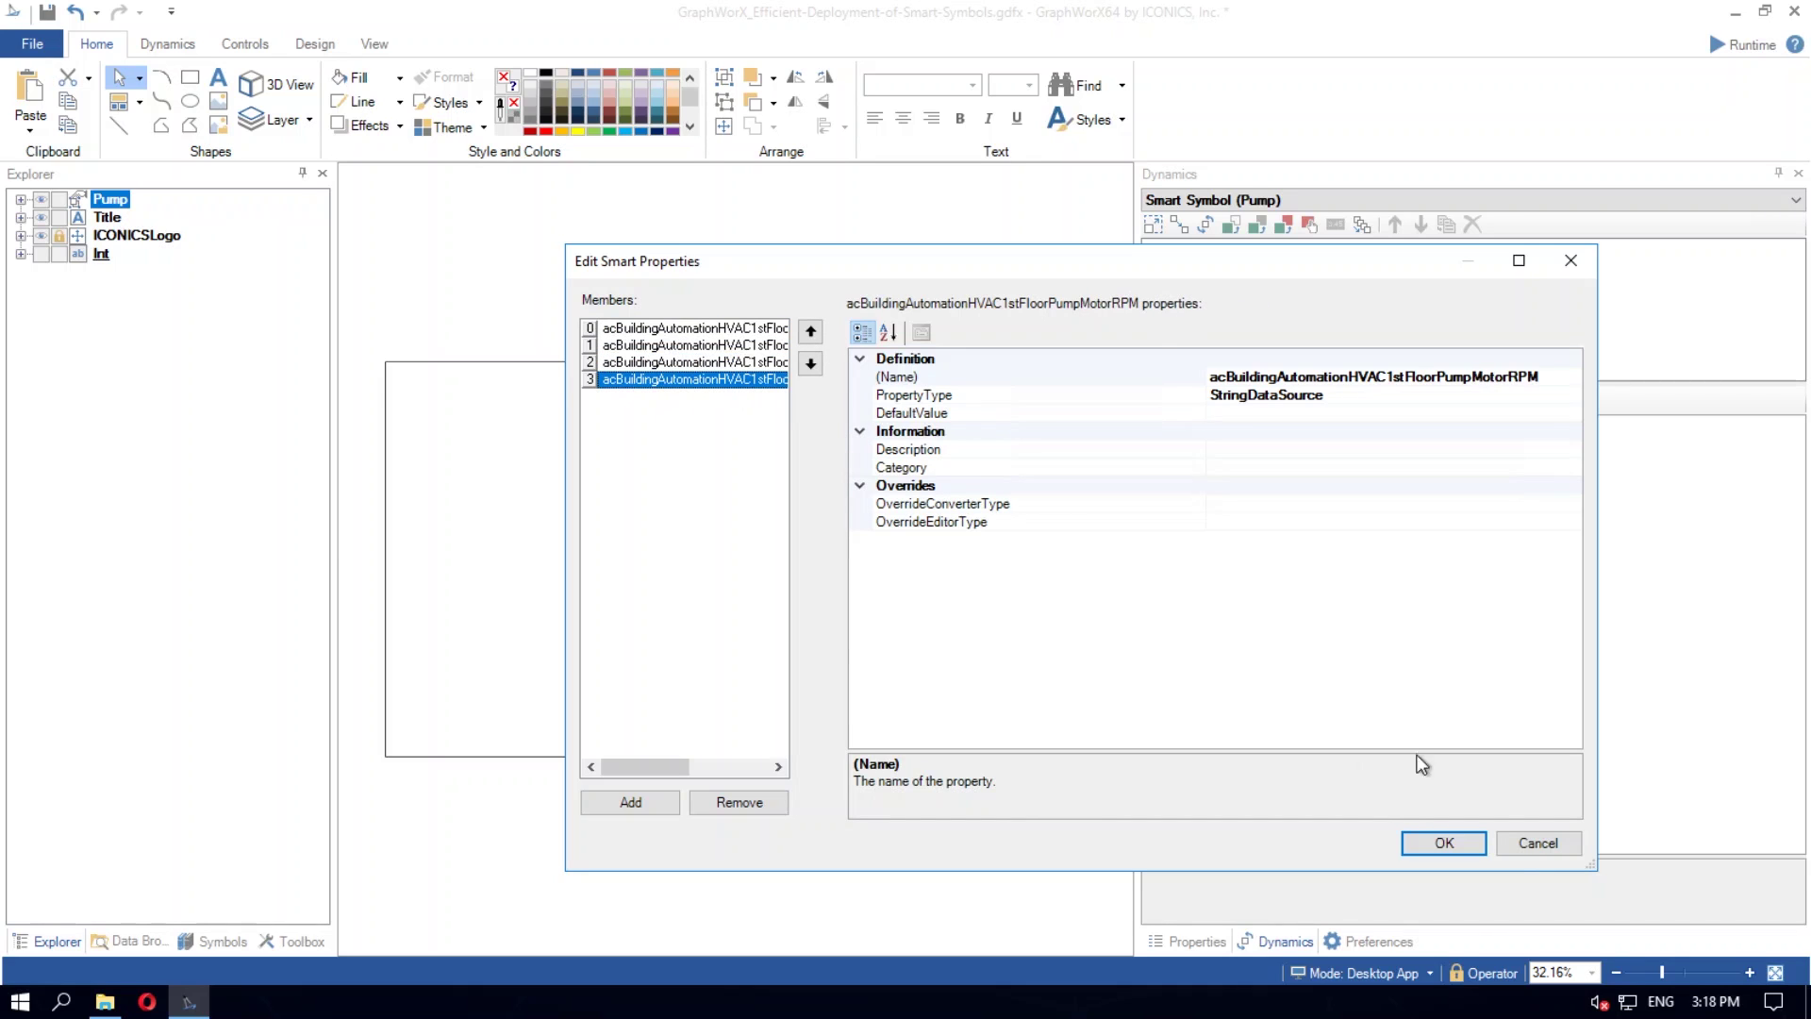
pyautogui.click(1517, 851)
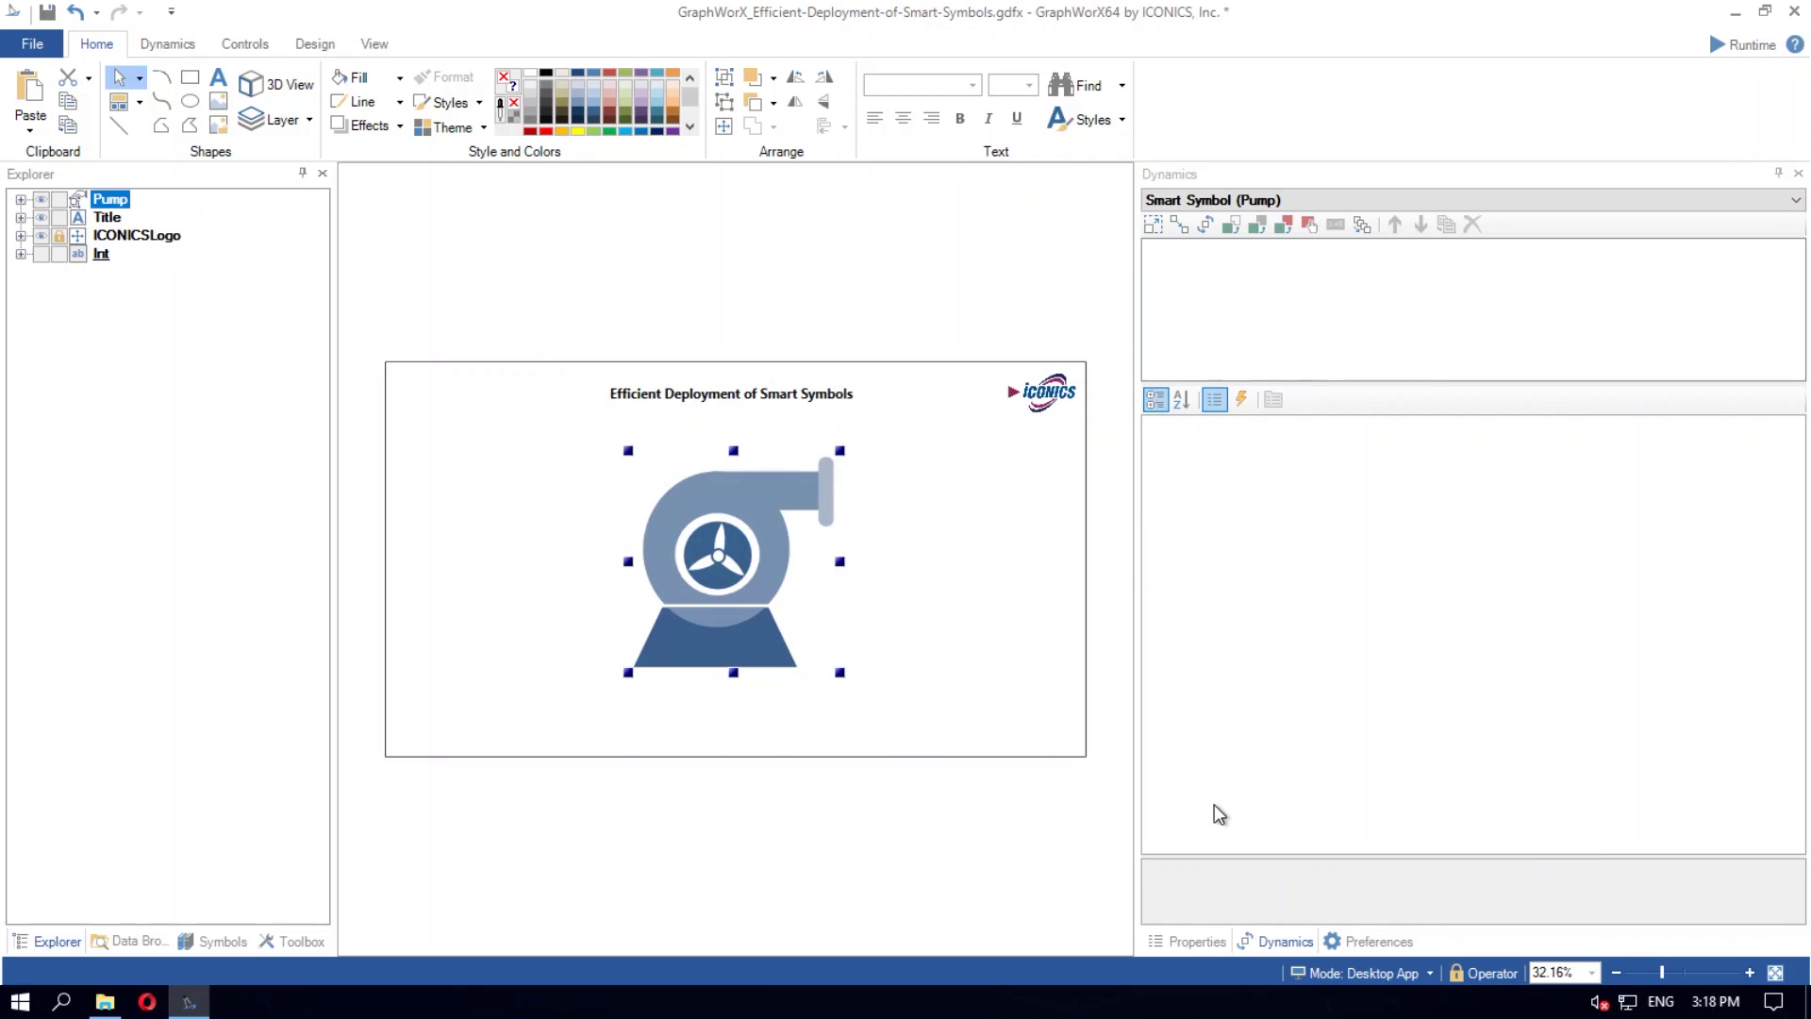
pyautogui.hotkey('ctrl', 'z')
# Step: Convert the Pump group to a smart symbol, exposing data sources as smart properties and optimizing hierarchical data sources
pyautogui.rightClick(149, 304)
pyautogui.rightClick(120, 198)
pyautogui.click(209, 612)
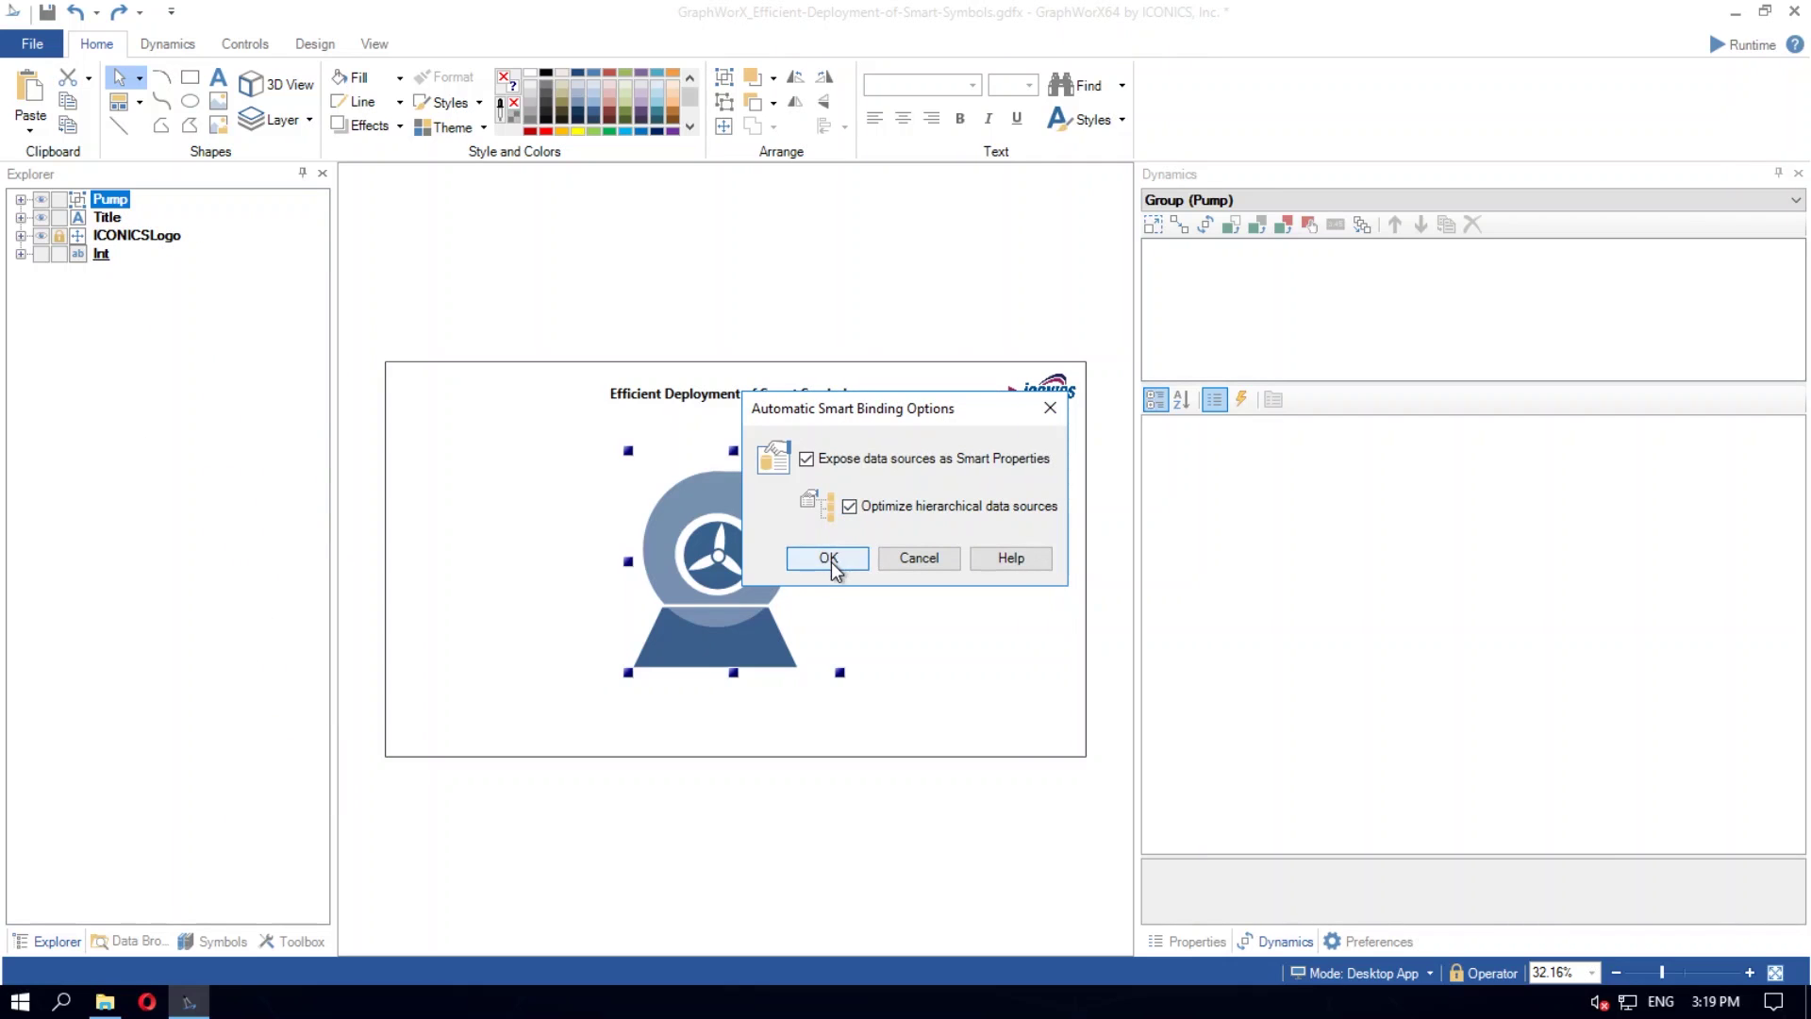
pyautogui.click(836, 564)
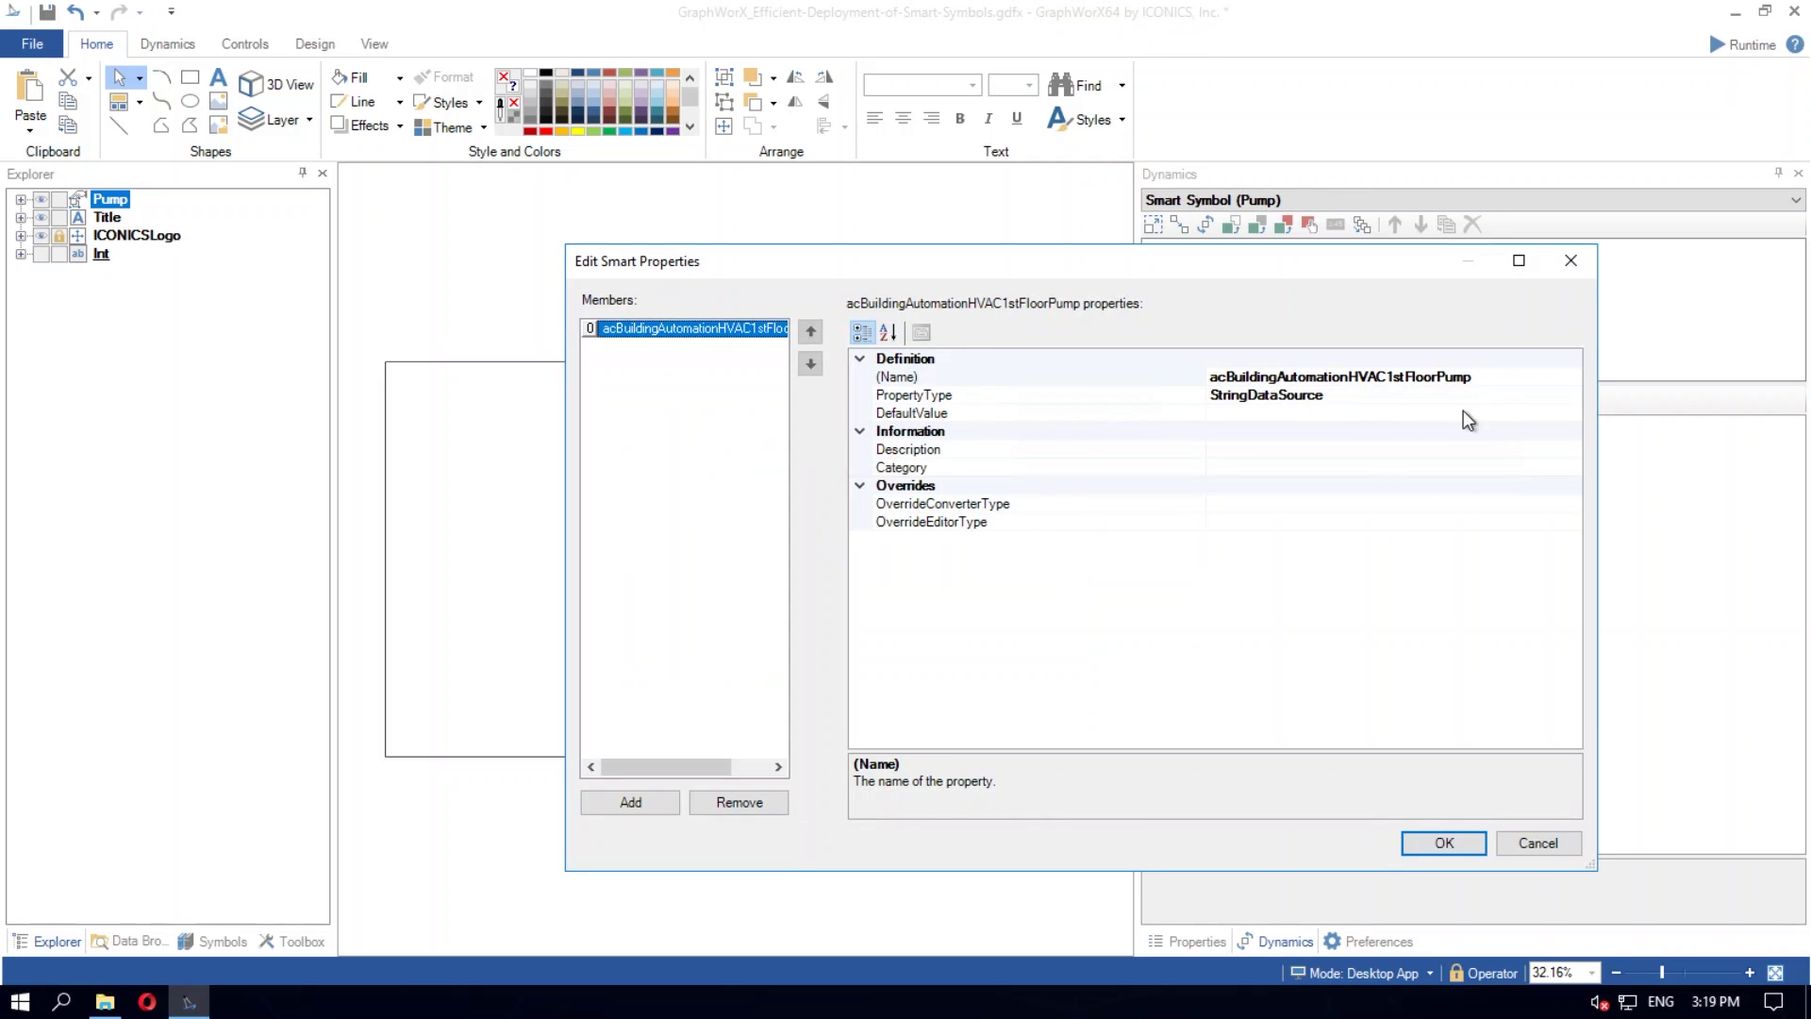
# Step: Rename the Pump symbol's single smart property to RootAsset and accept the smart properties
pyautogui.click(1492, 373)
pyautogui.moveTo(1479, 377); pyautogui.dragTo(1366, 378)
pyautogui.hotkey('ctrl', 'a')
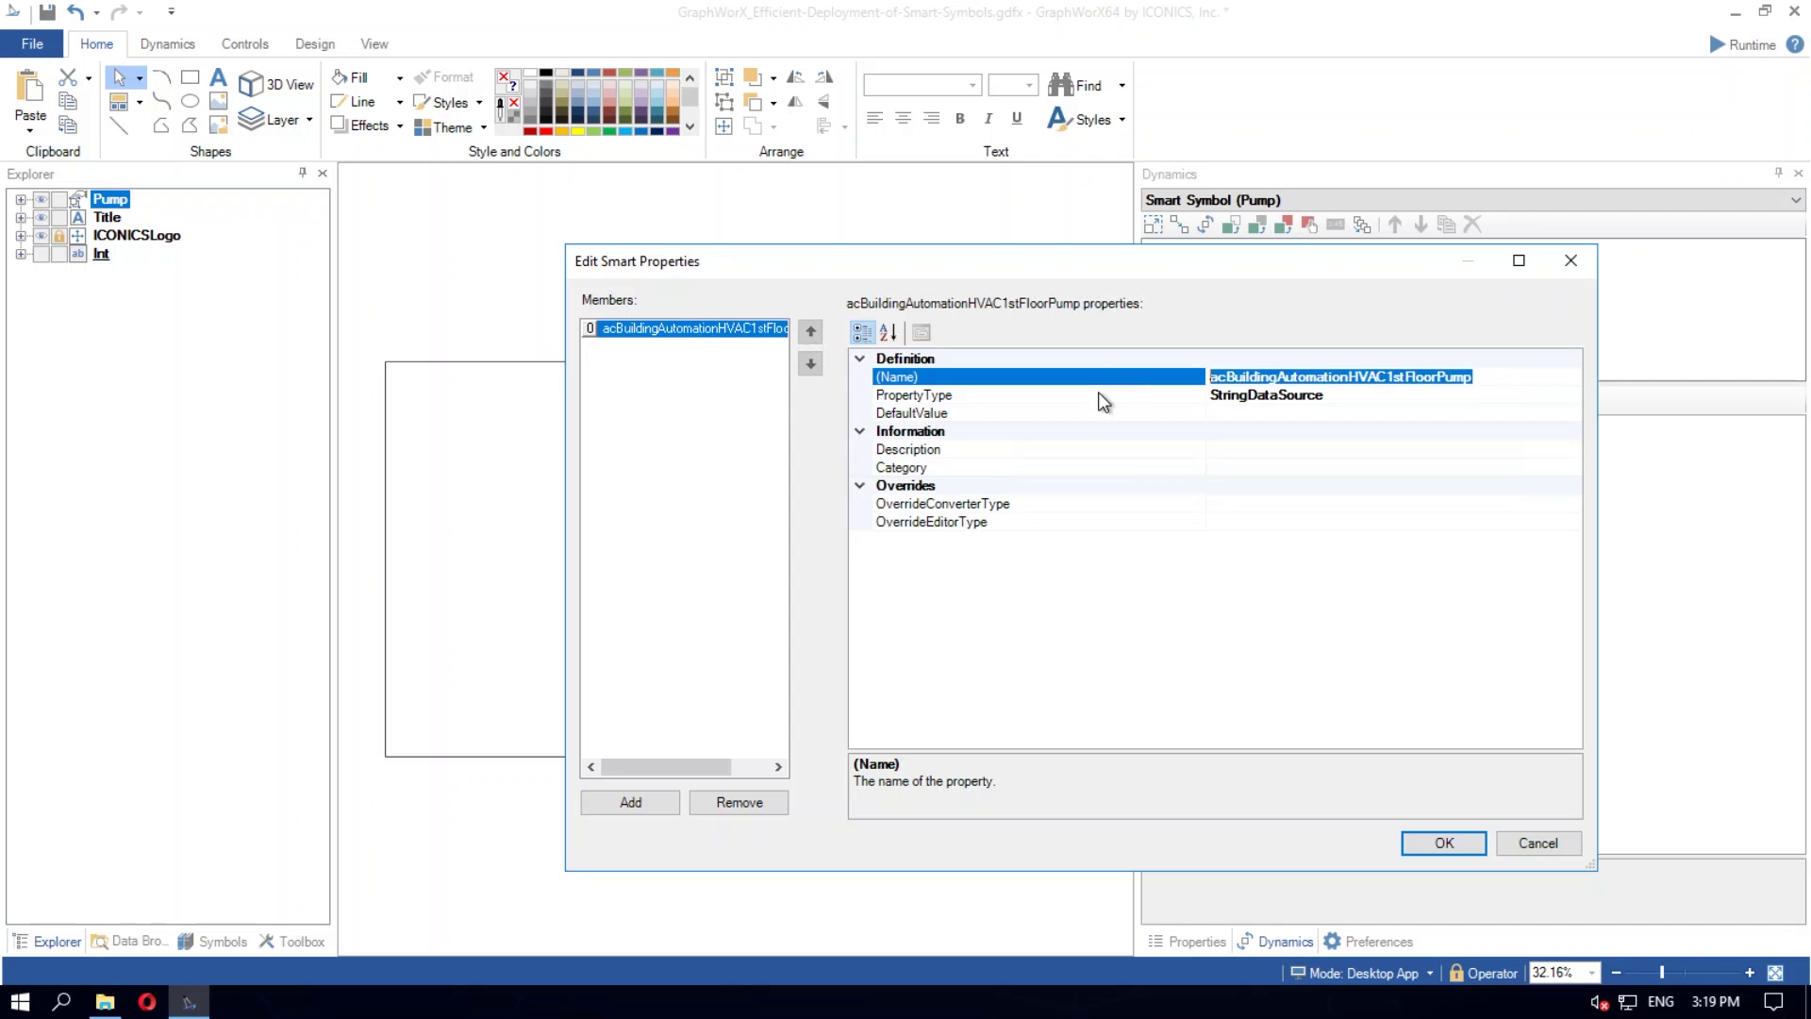
pyautogui.write('Root')
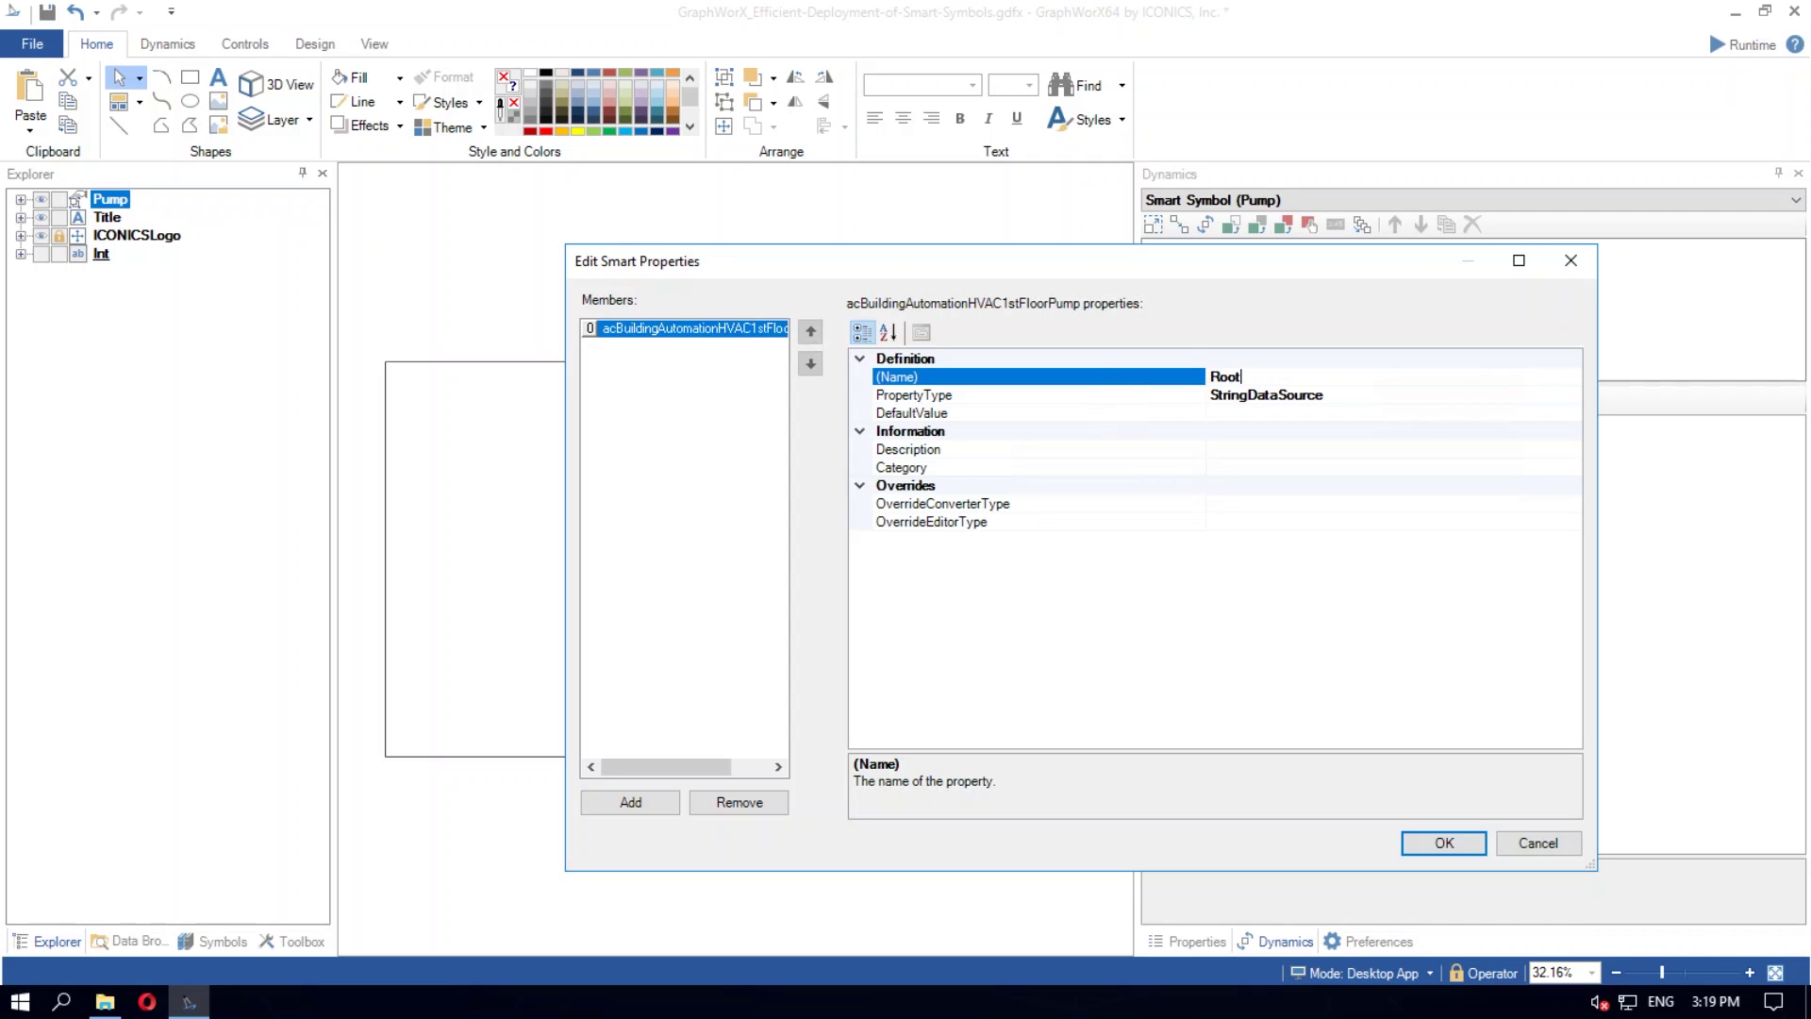
pyautogui.write('Asset')
pyautogui.press('Return')
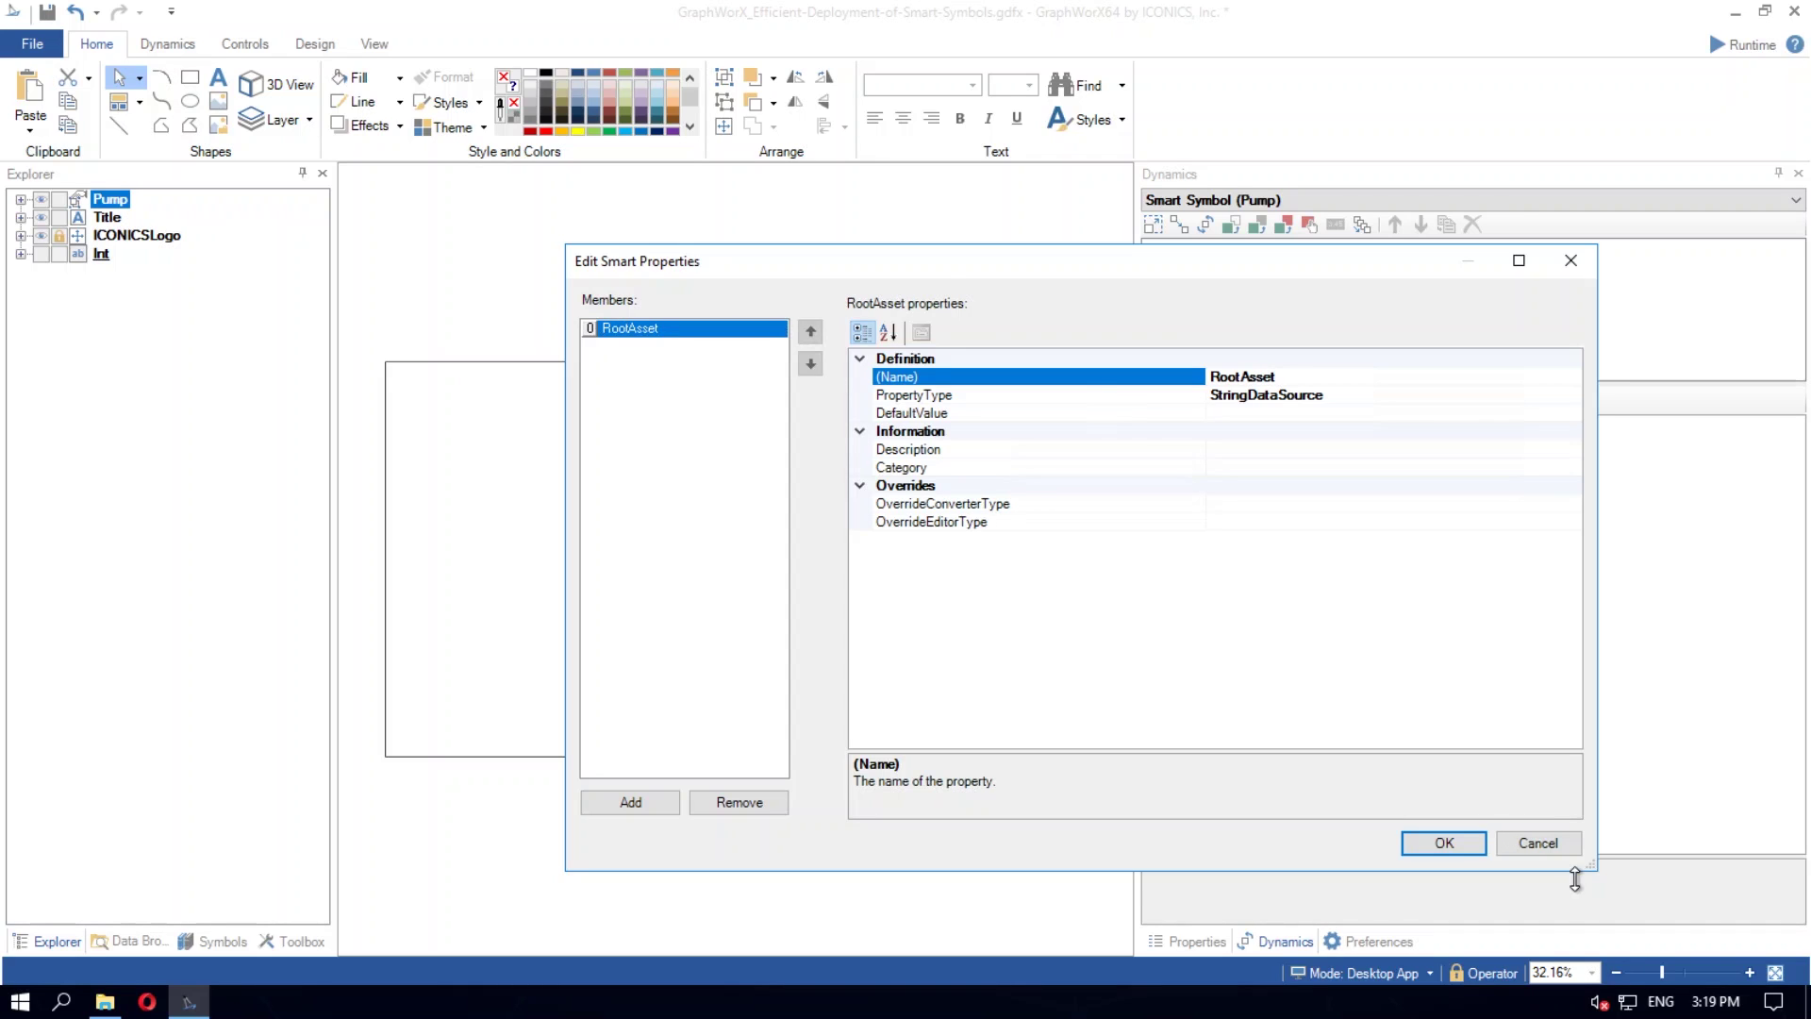
pyautogui.click(1471, 848)
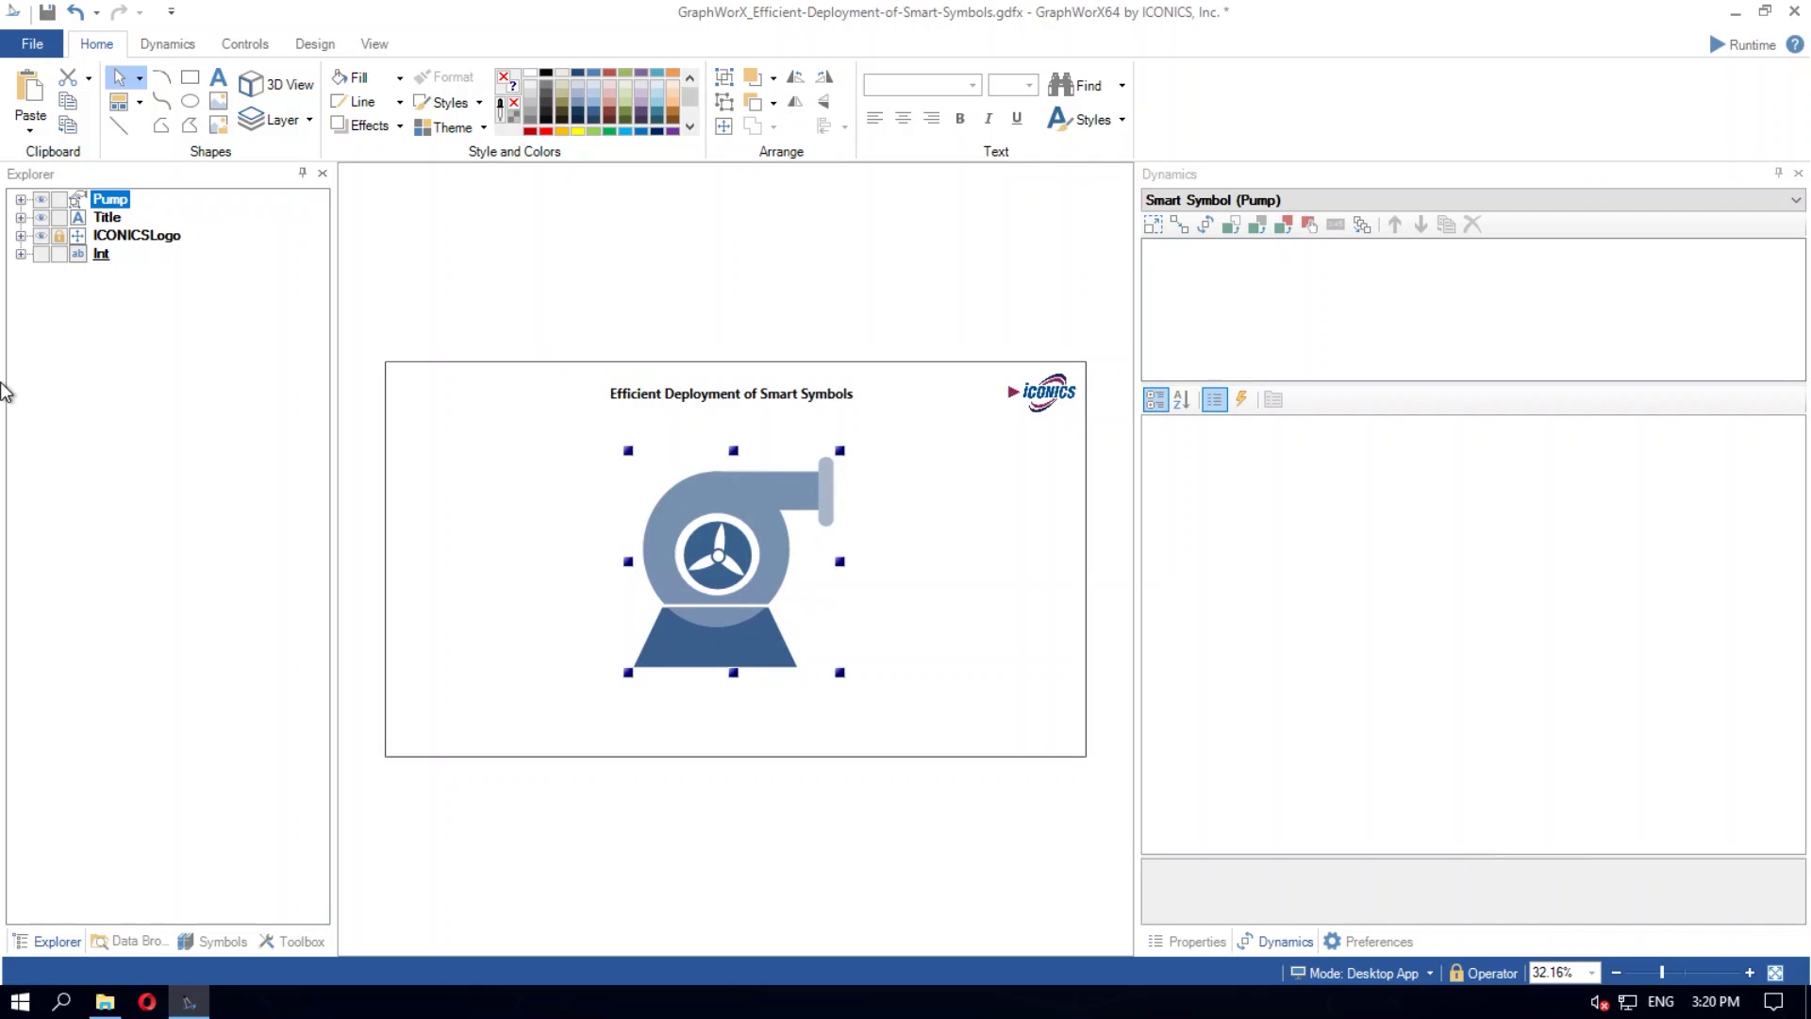
# Step: Inspect the smart binding logic behind the DataSource and LowLimit of the Outlet's first color dynamic
pyautogui.click(21, 199)
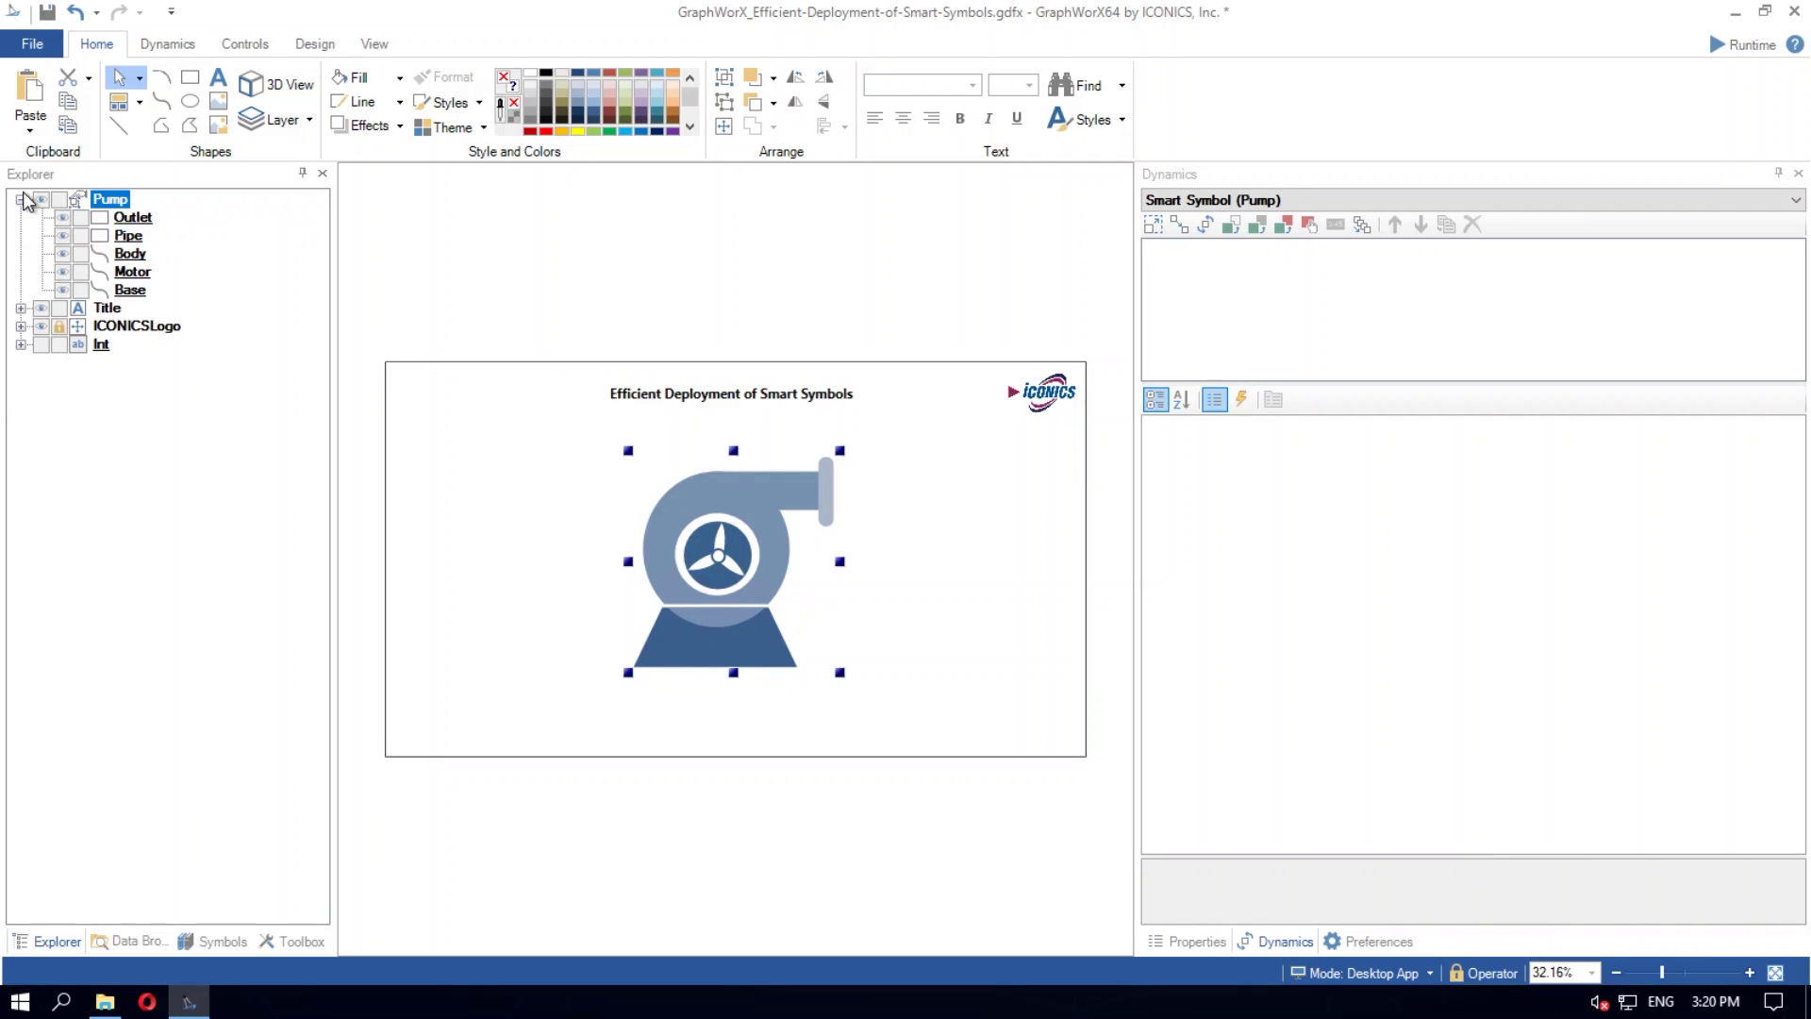
pyautogui.click(133, 220)
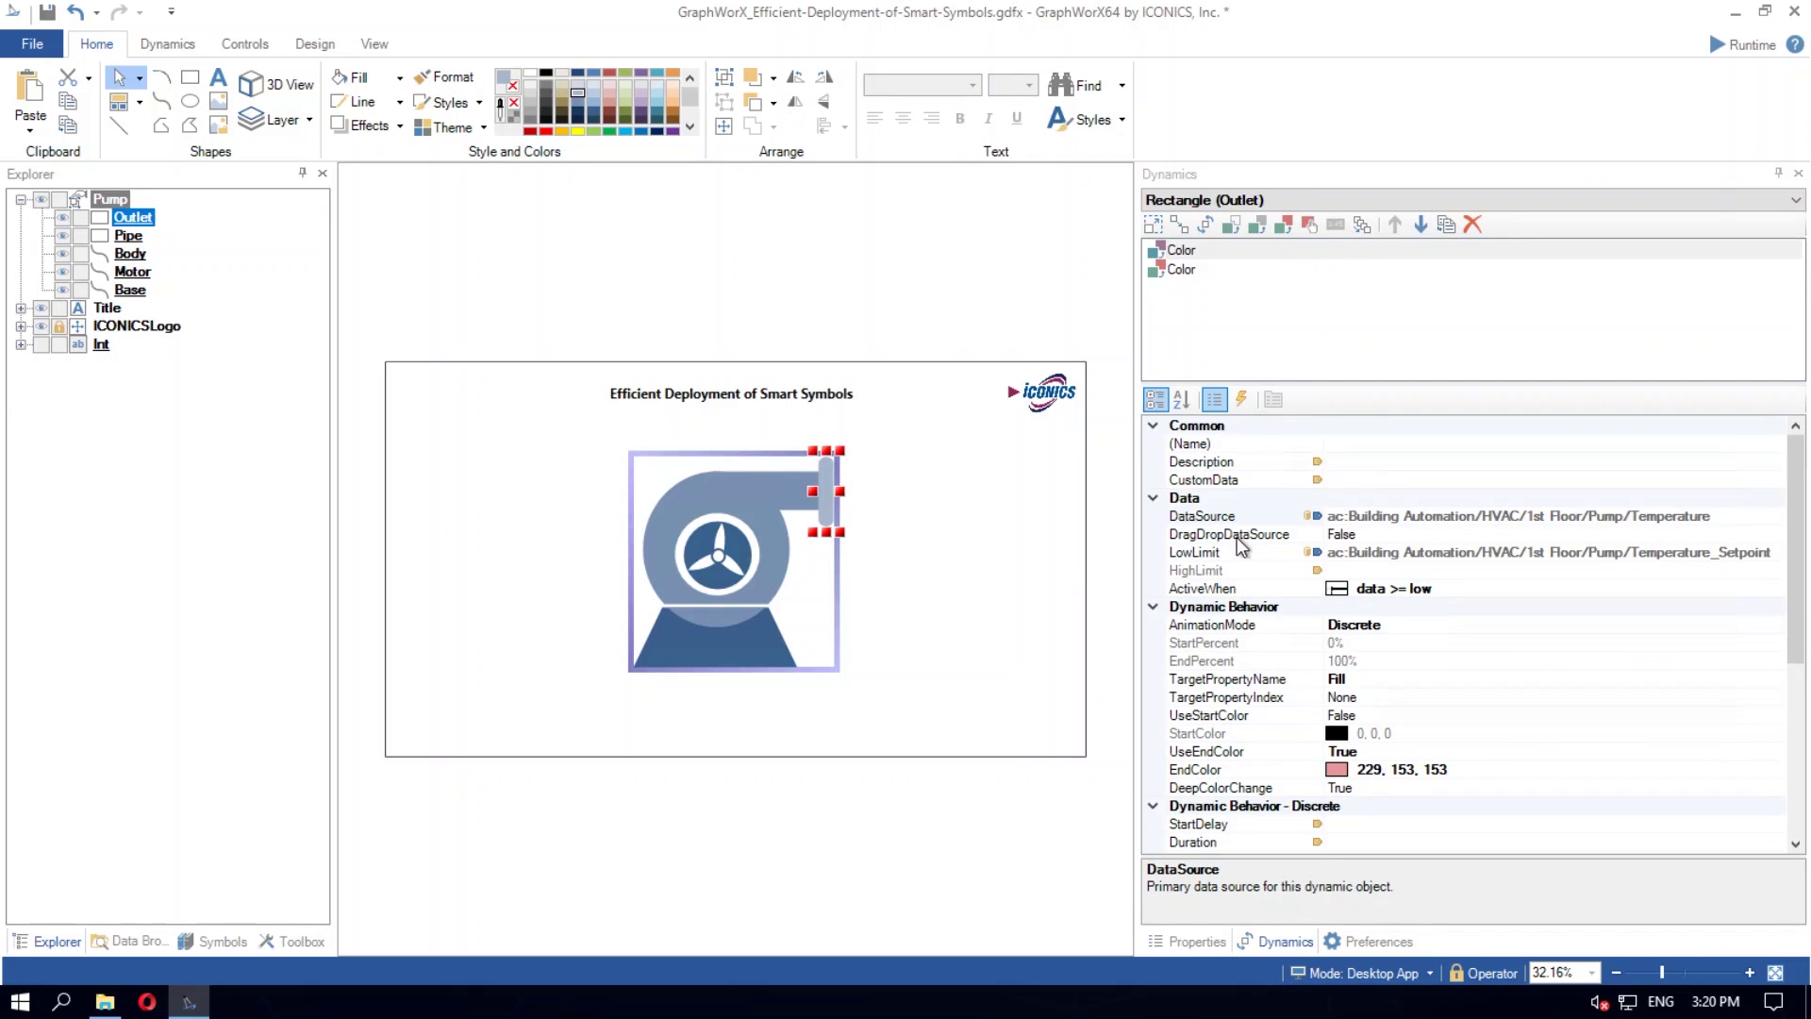
pyautogui.rightClick(1232, 513)
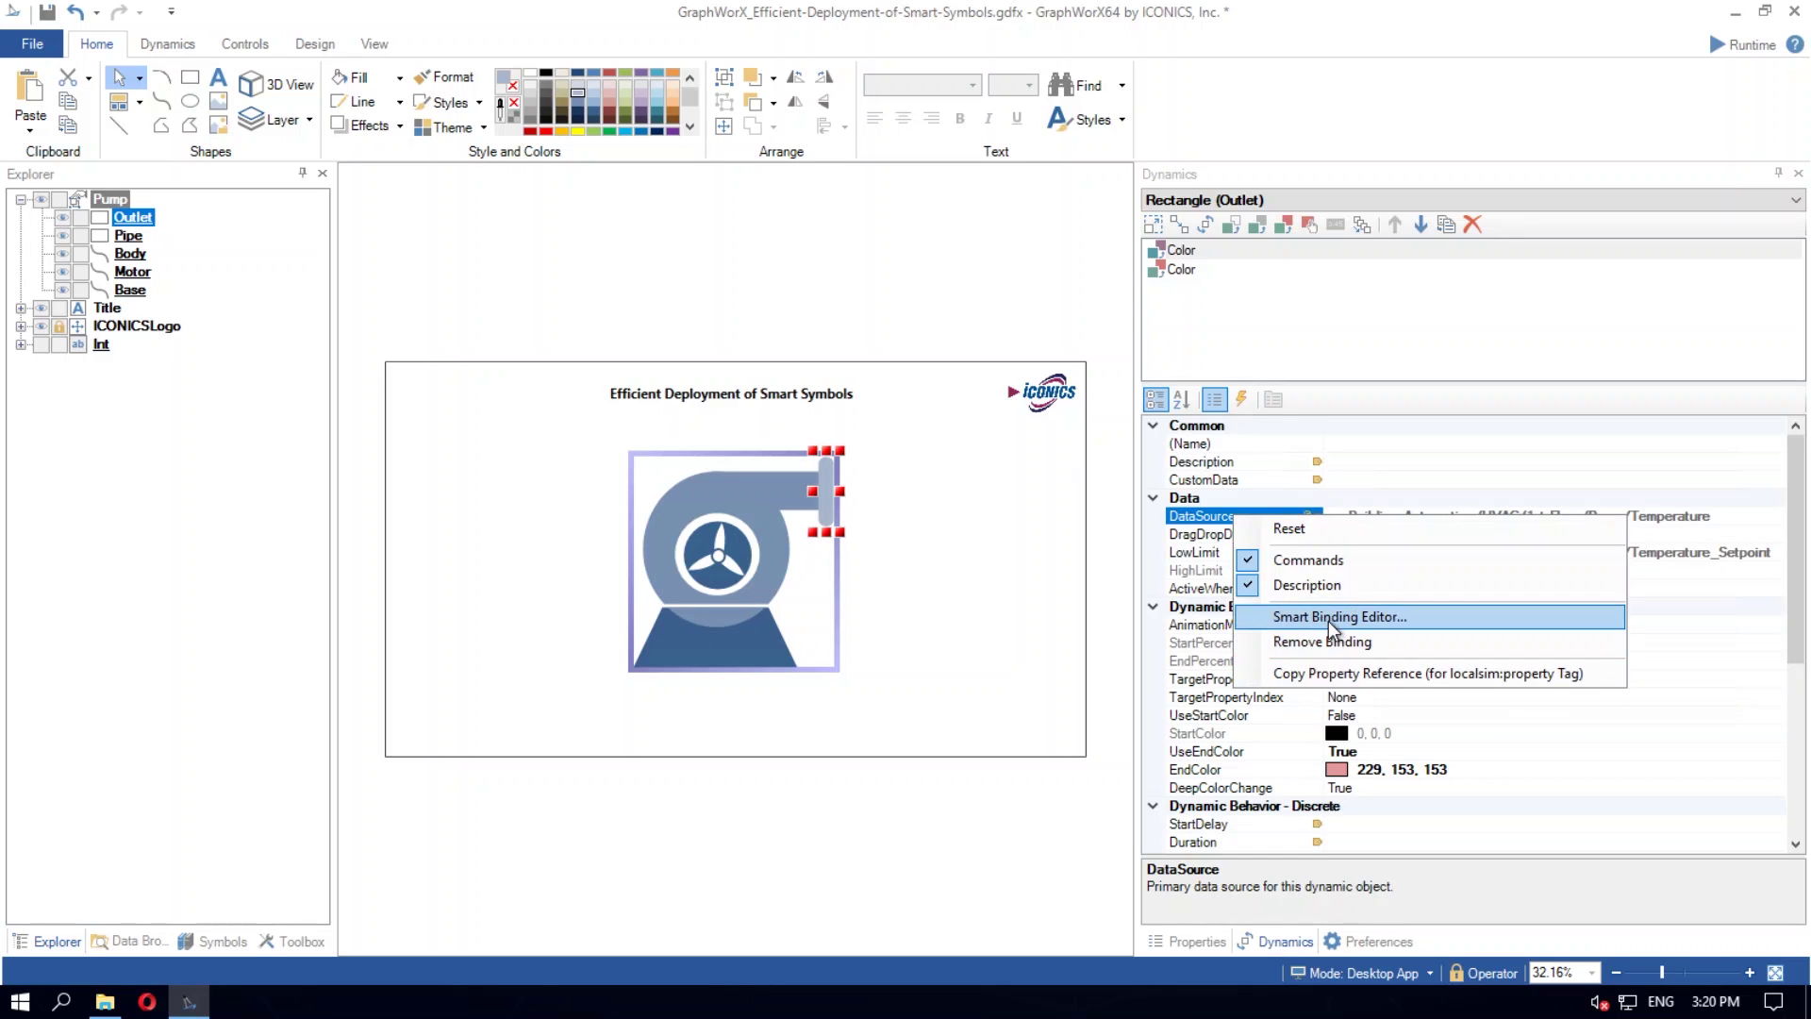
pyautogui.click(1330, 618)
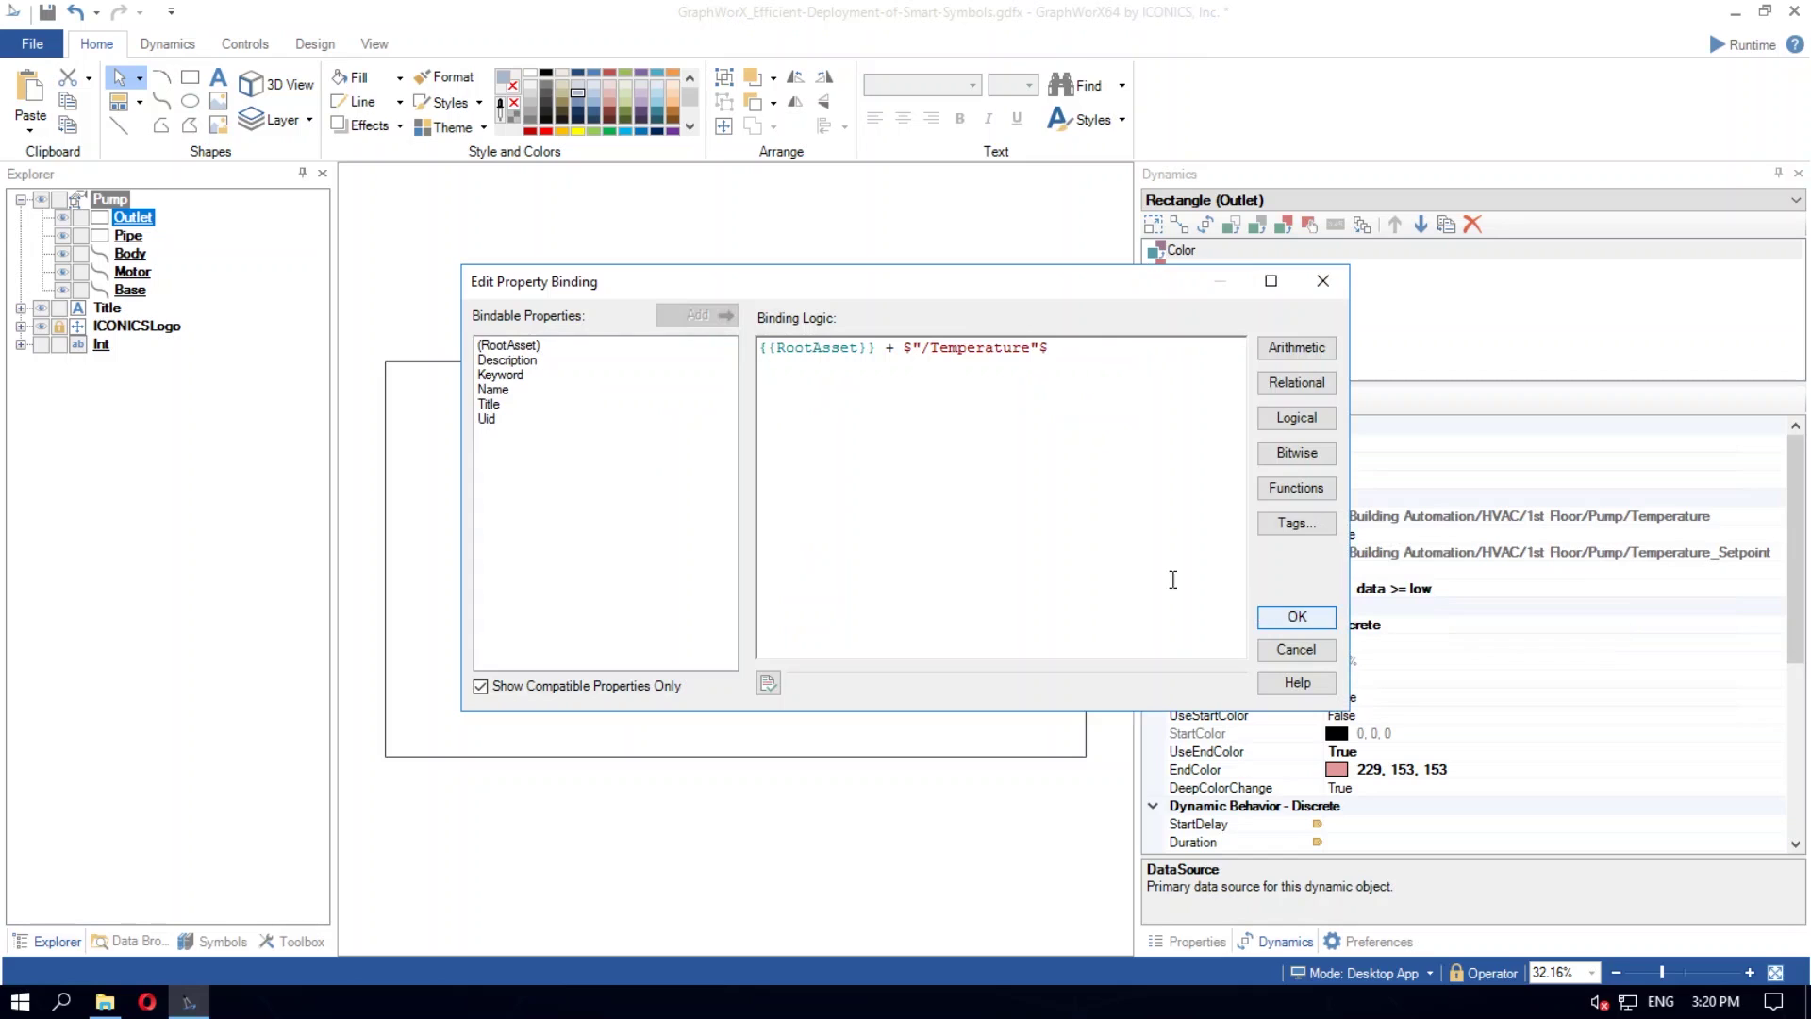
pyautogui.click(1333, 281)
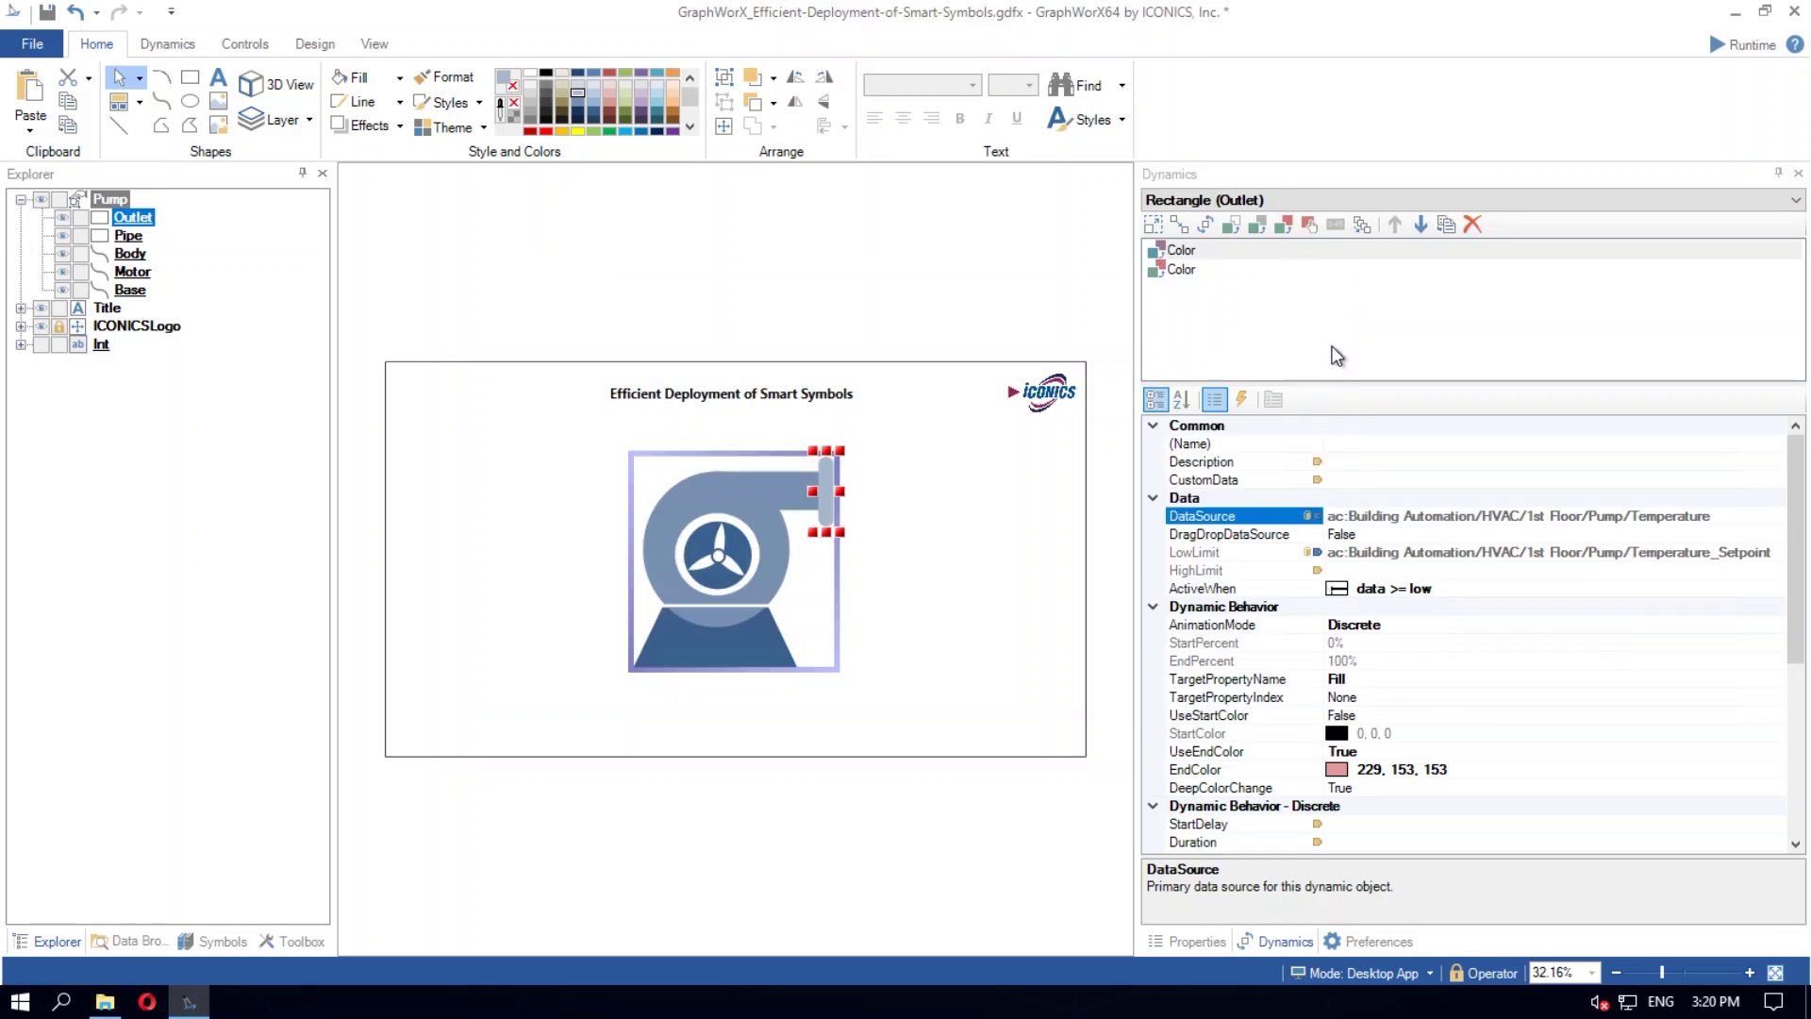
pyautogui.rightClick(1223, 554)
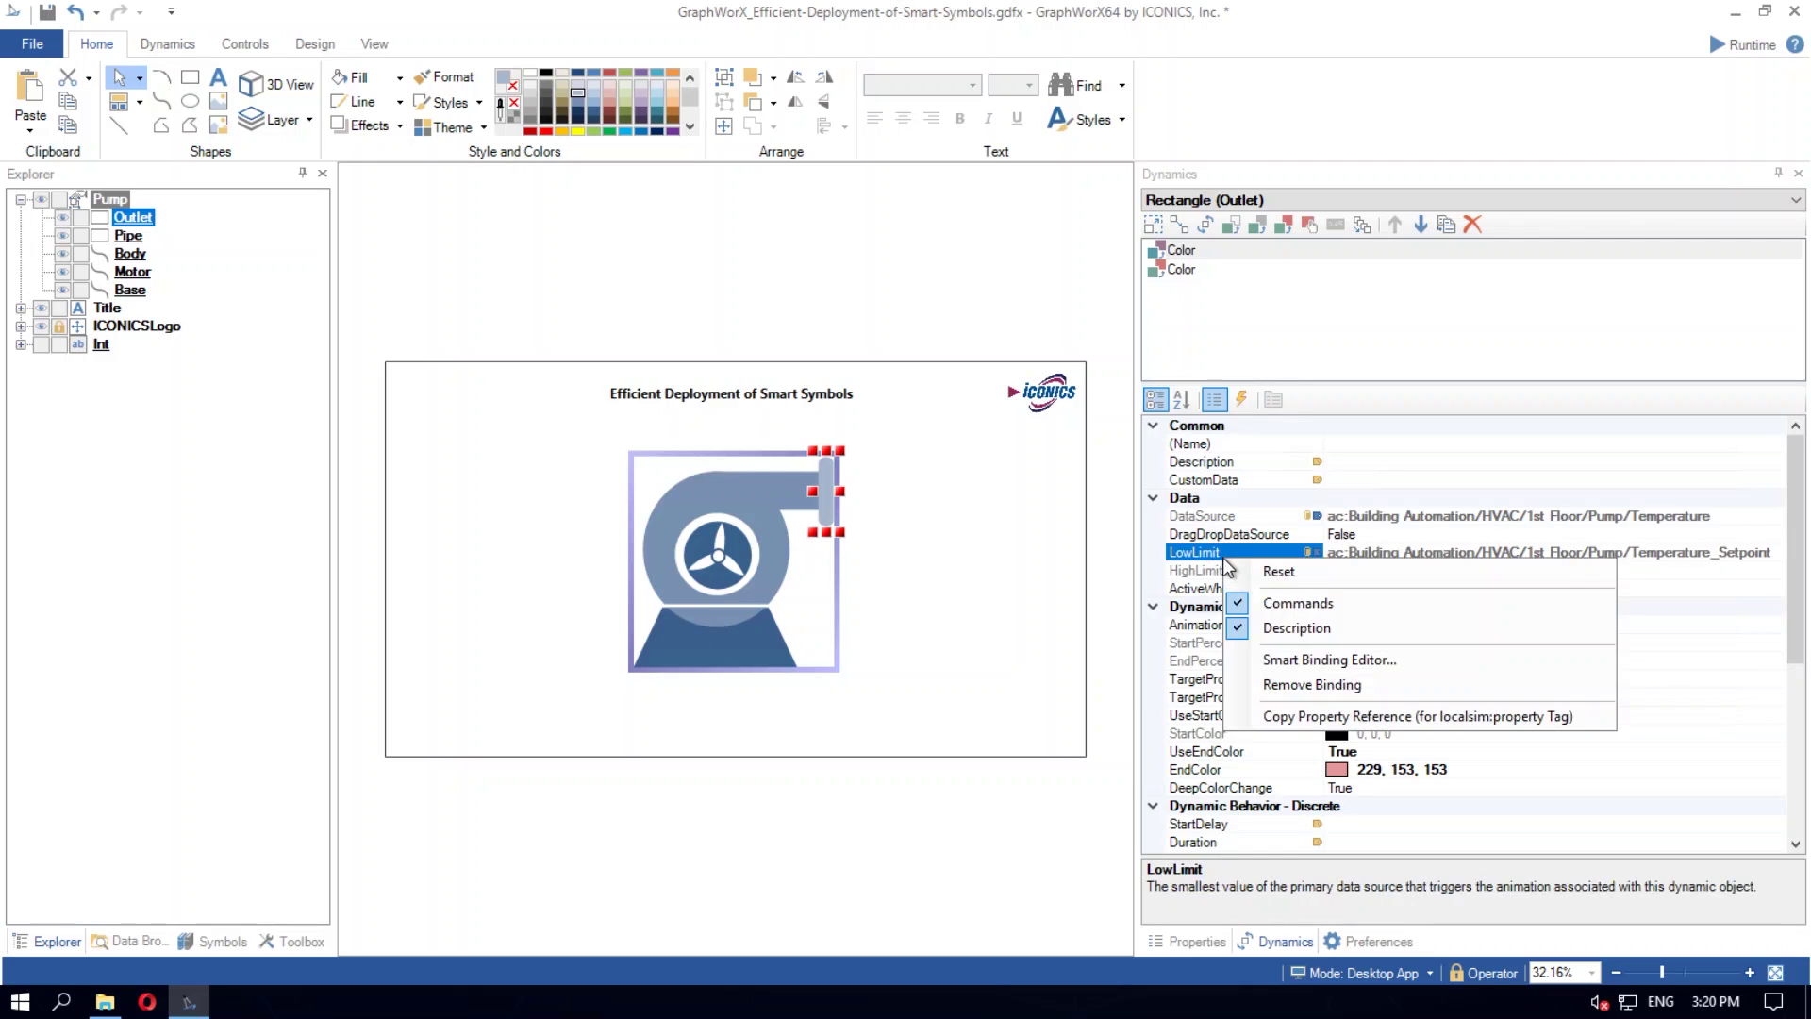
pyautogui.click(1289, 661)
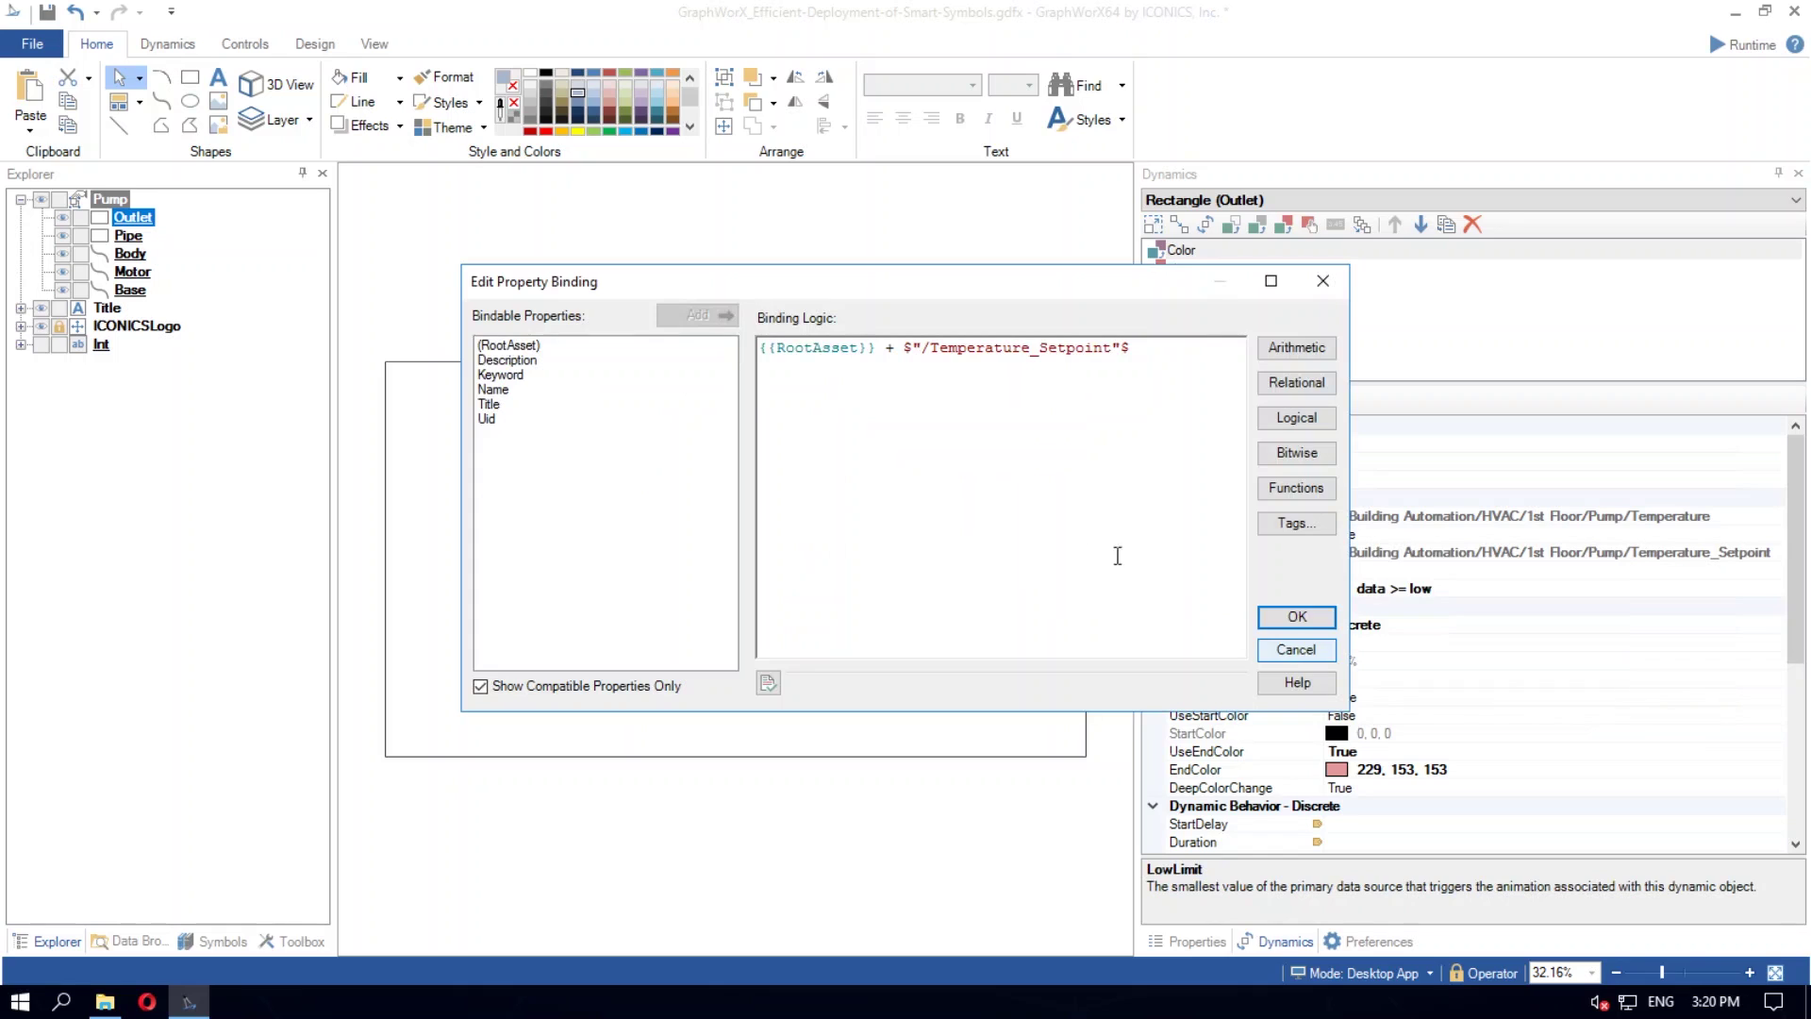
pyautogui.click(1323, 281)
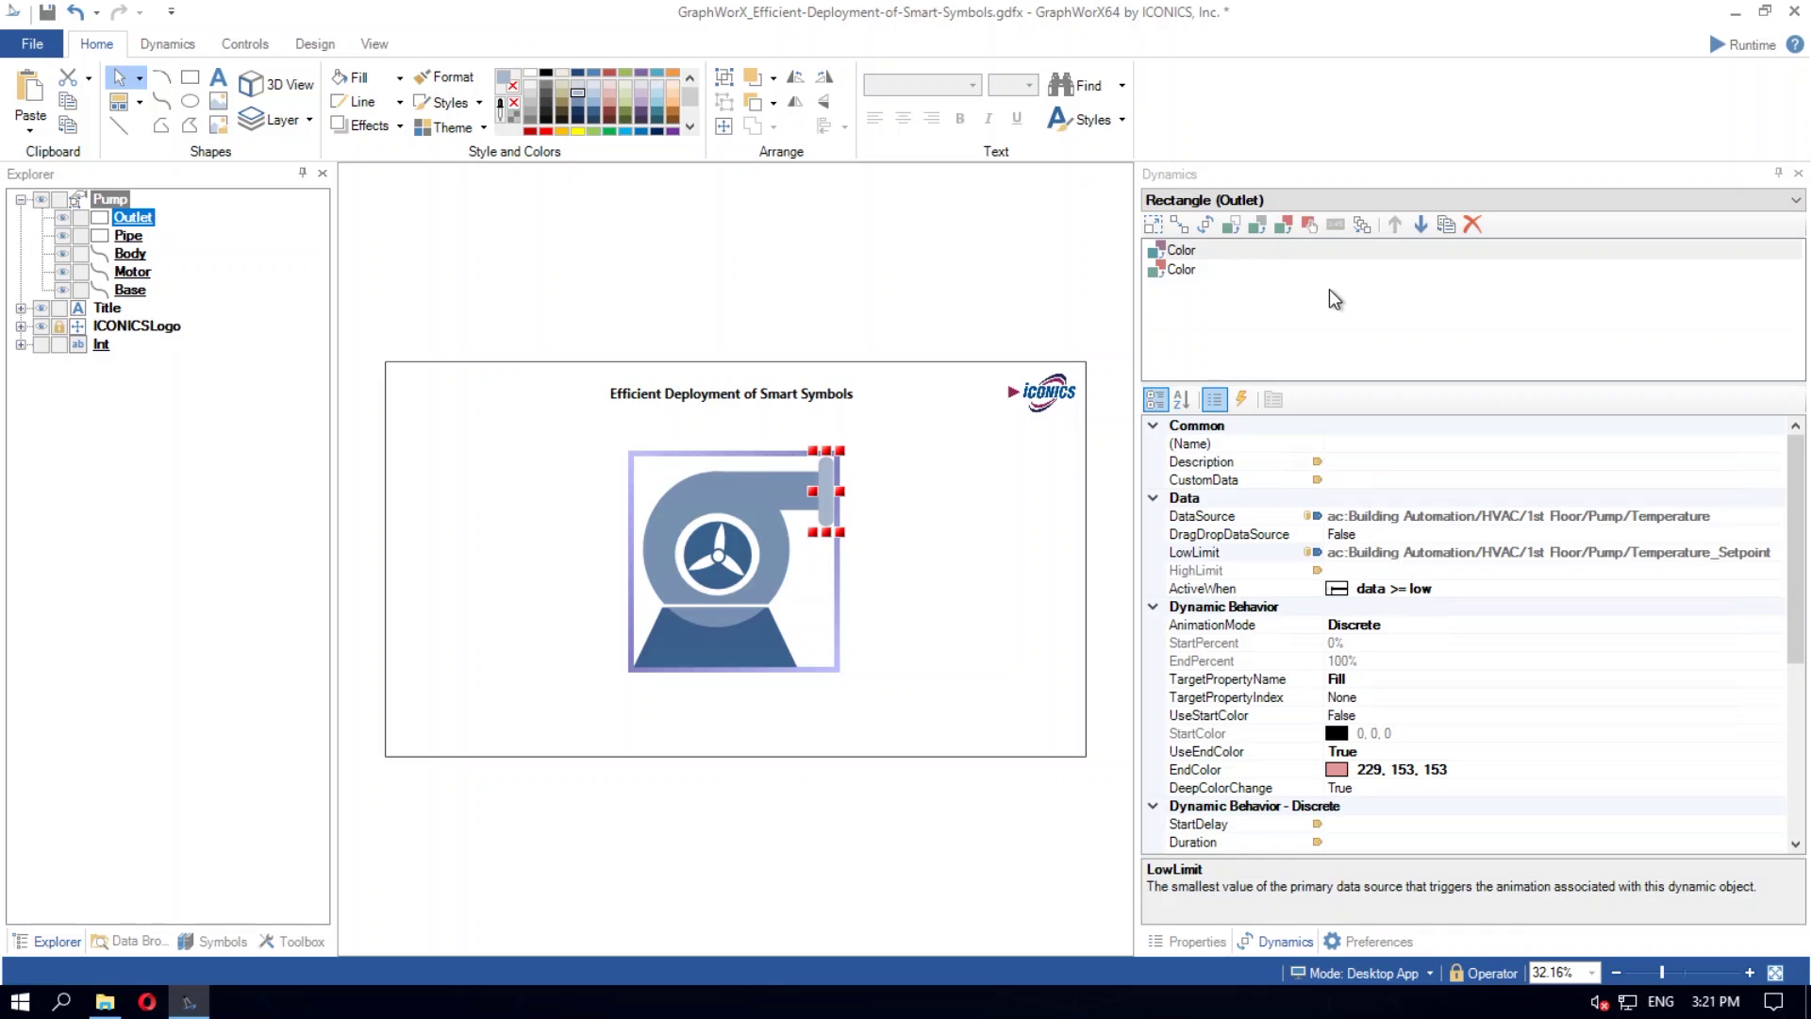
# Step: Place the PowerSwitch symbol from the GraphWorX_Effcient-Deployment-of-Smart-Symbols library on the canvas, to the left of the pump
pyautogui.click(226, 941)
pyautogui.click(266, 236)
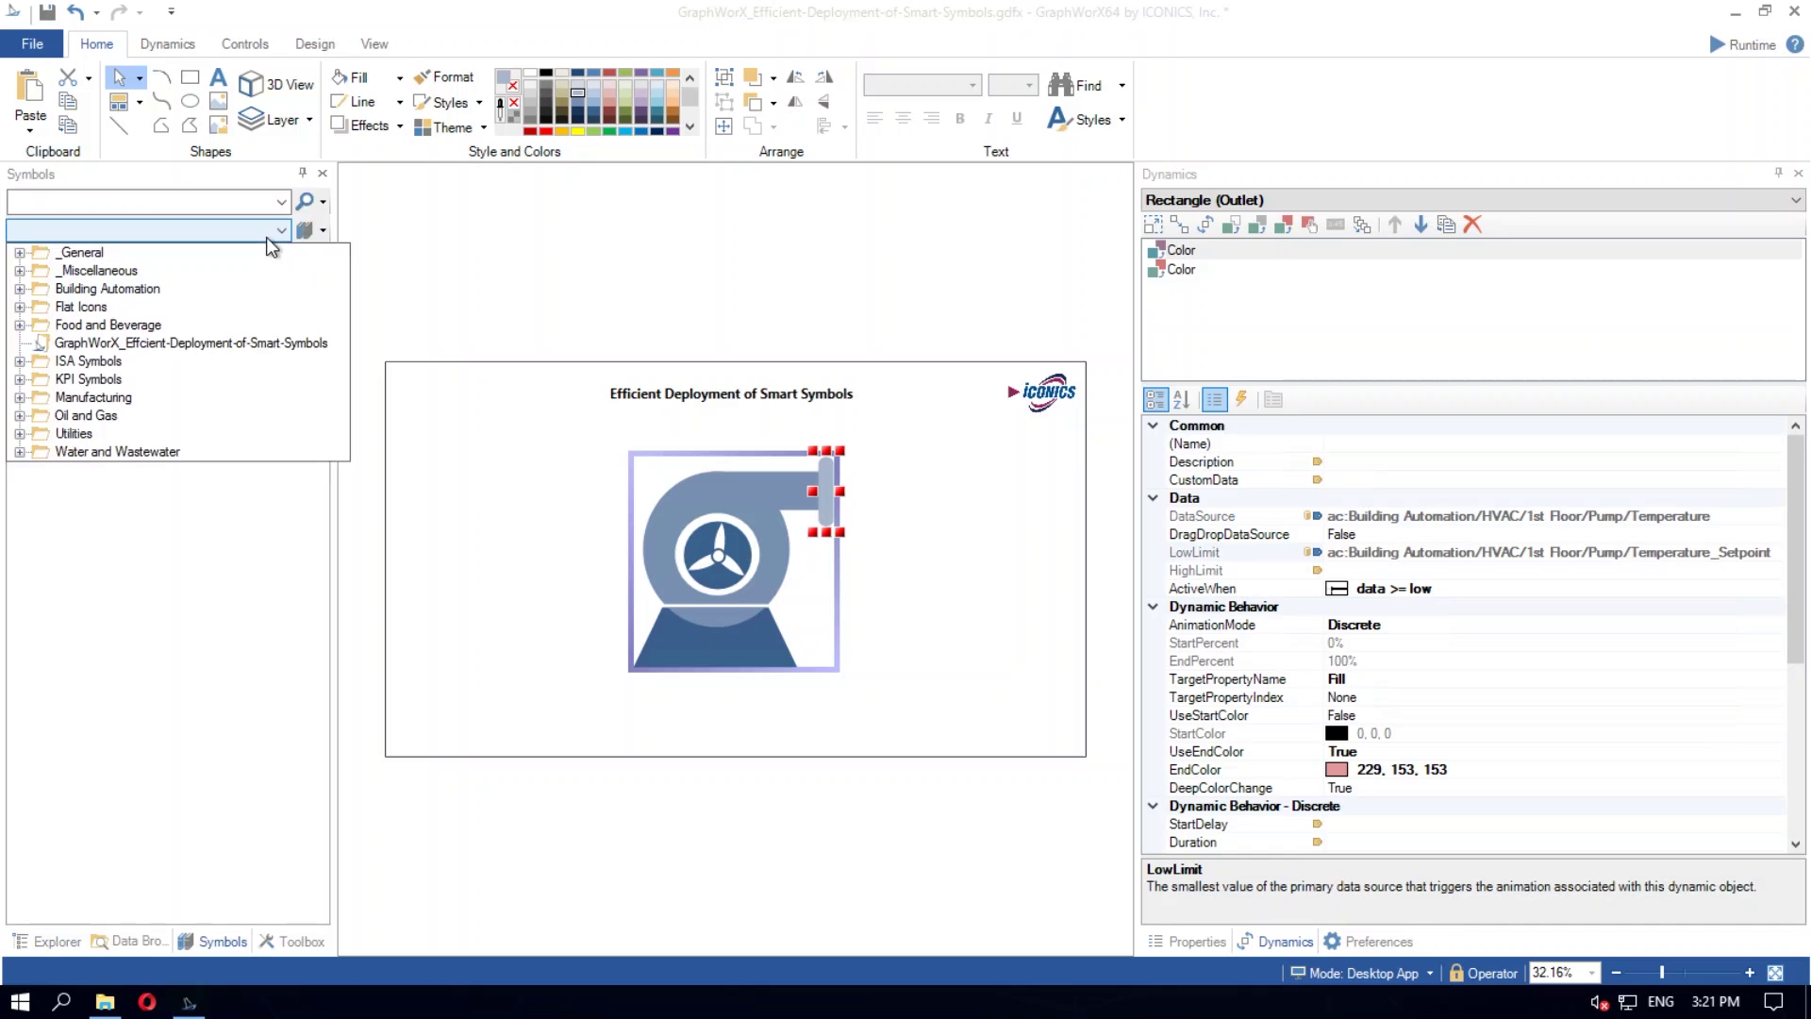
pyautogui.click(193, 344)
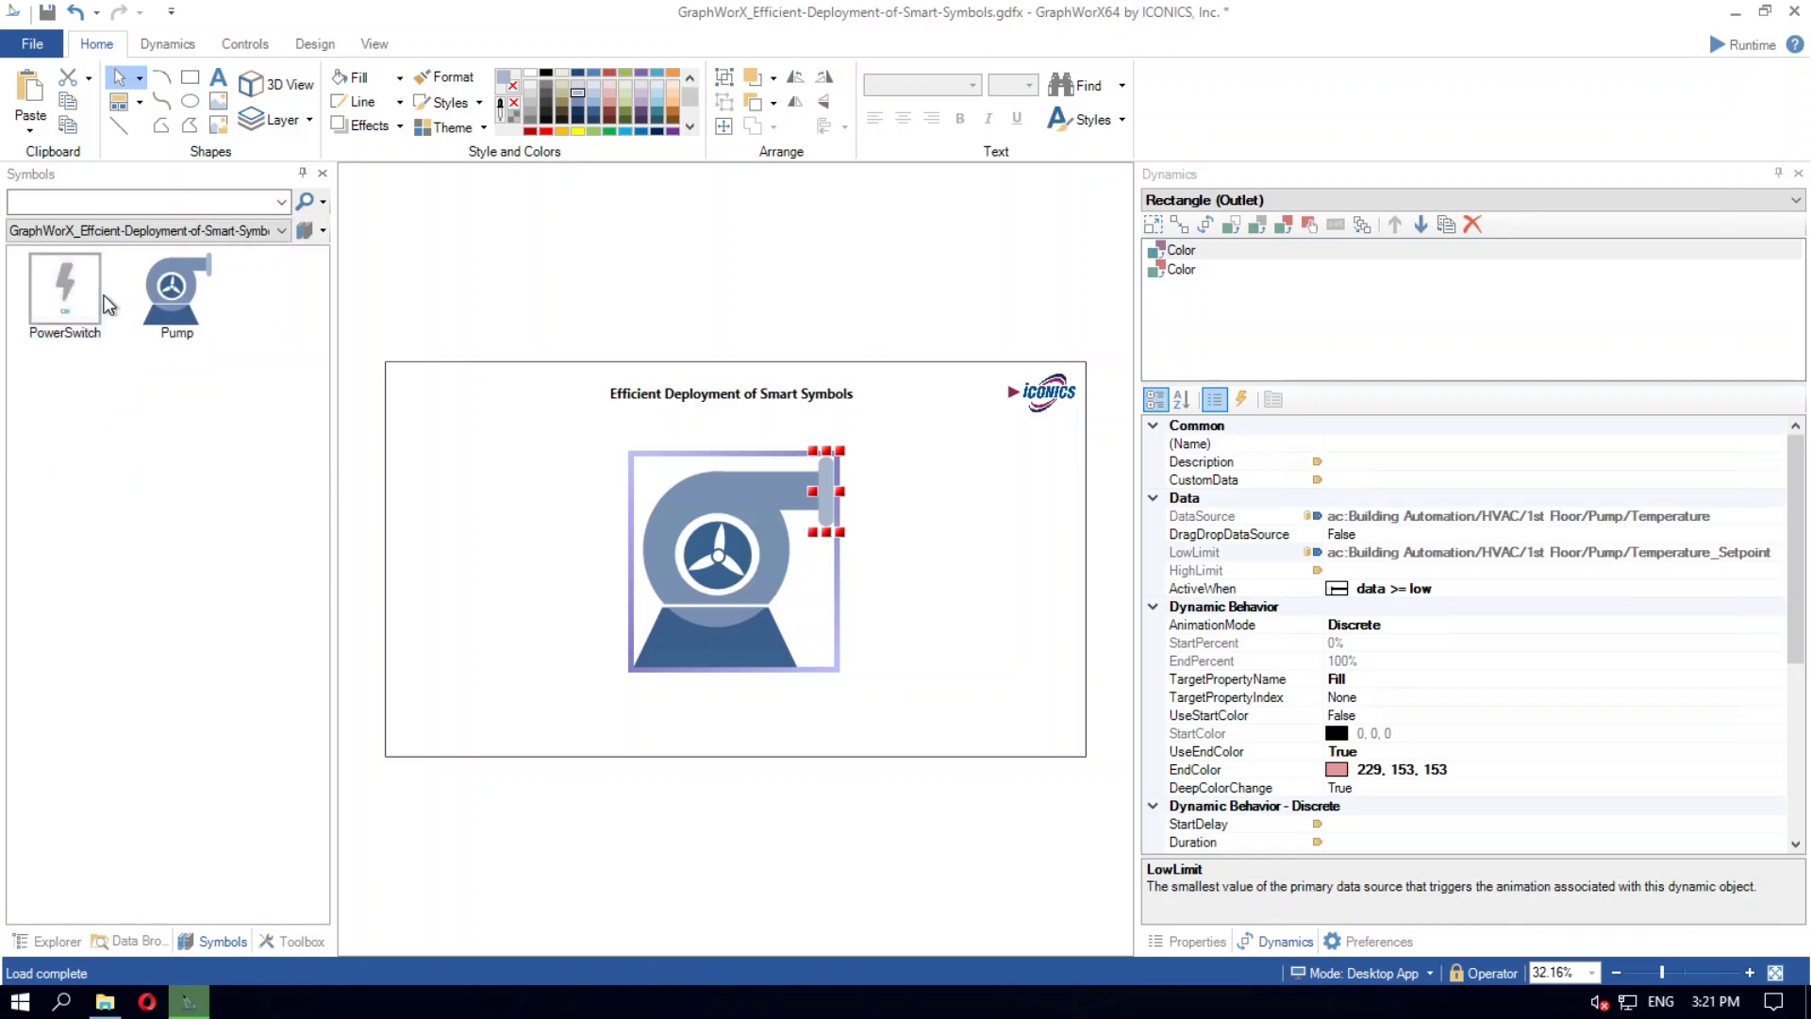
pyautogui.click(405, 515)
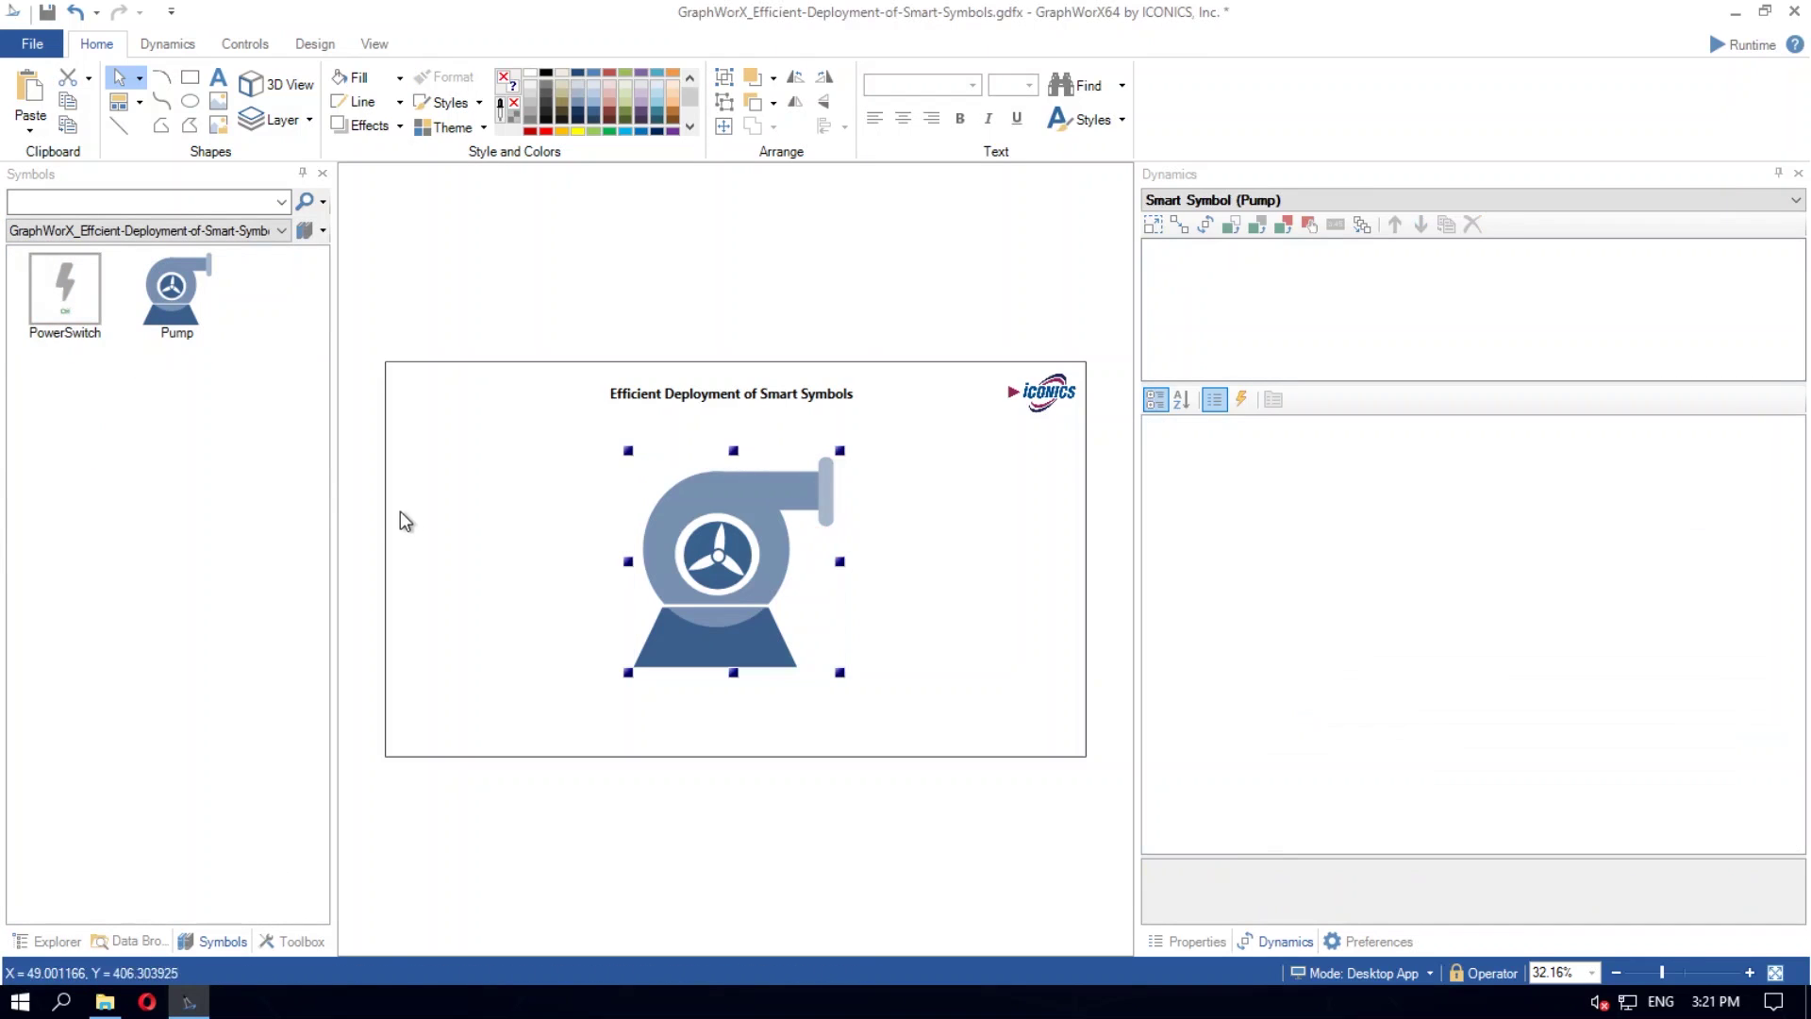
pyautogui.moveTo(64, 287); pyautogui.dragTo(490, 545)
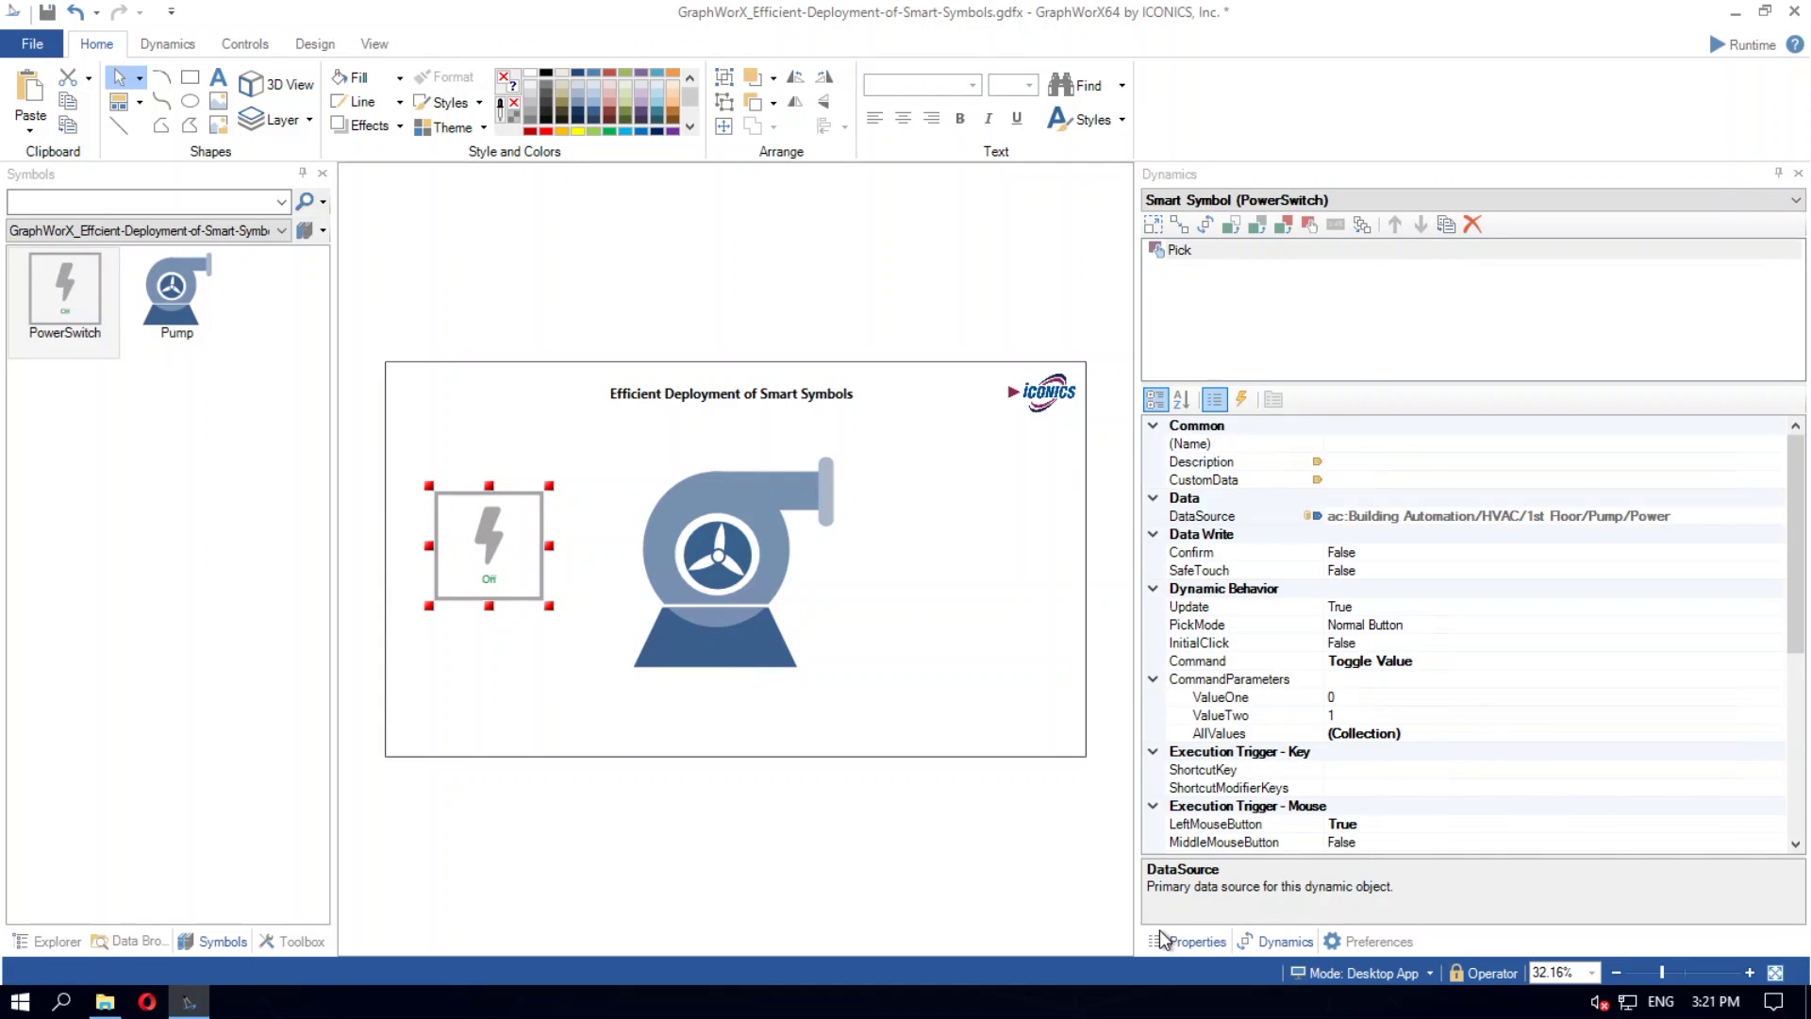
# Step: Check the data source assigned to the PowerSwitch symbol's PowerDatasource smart property
pyautogui.click(1191, 942)
pyautogui.click(1660, 706)
pyautogui.moveTo(1657, 706); pyautogui.dragTo(1613, 706)
pyautogui.hotkey('ctrl', 'a')
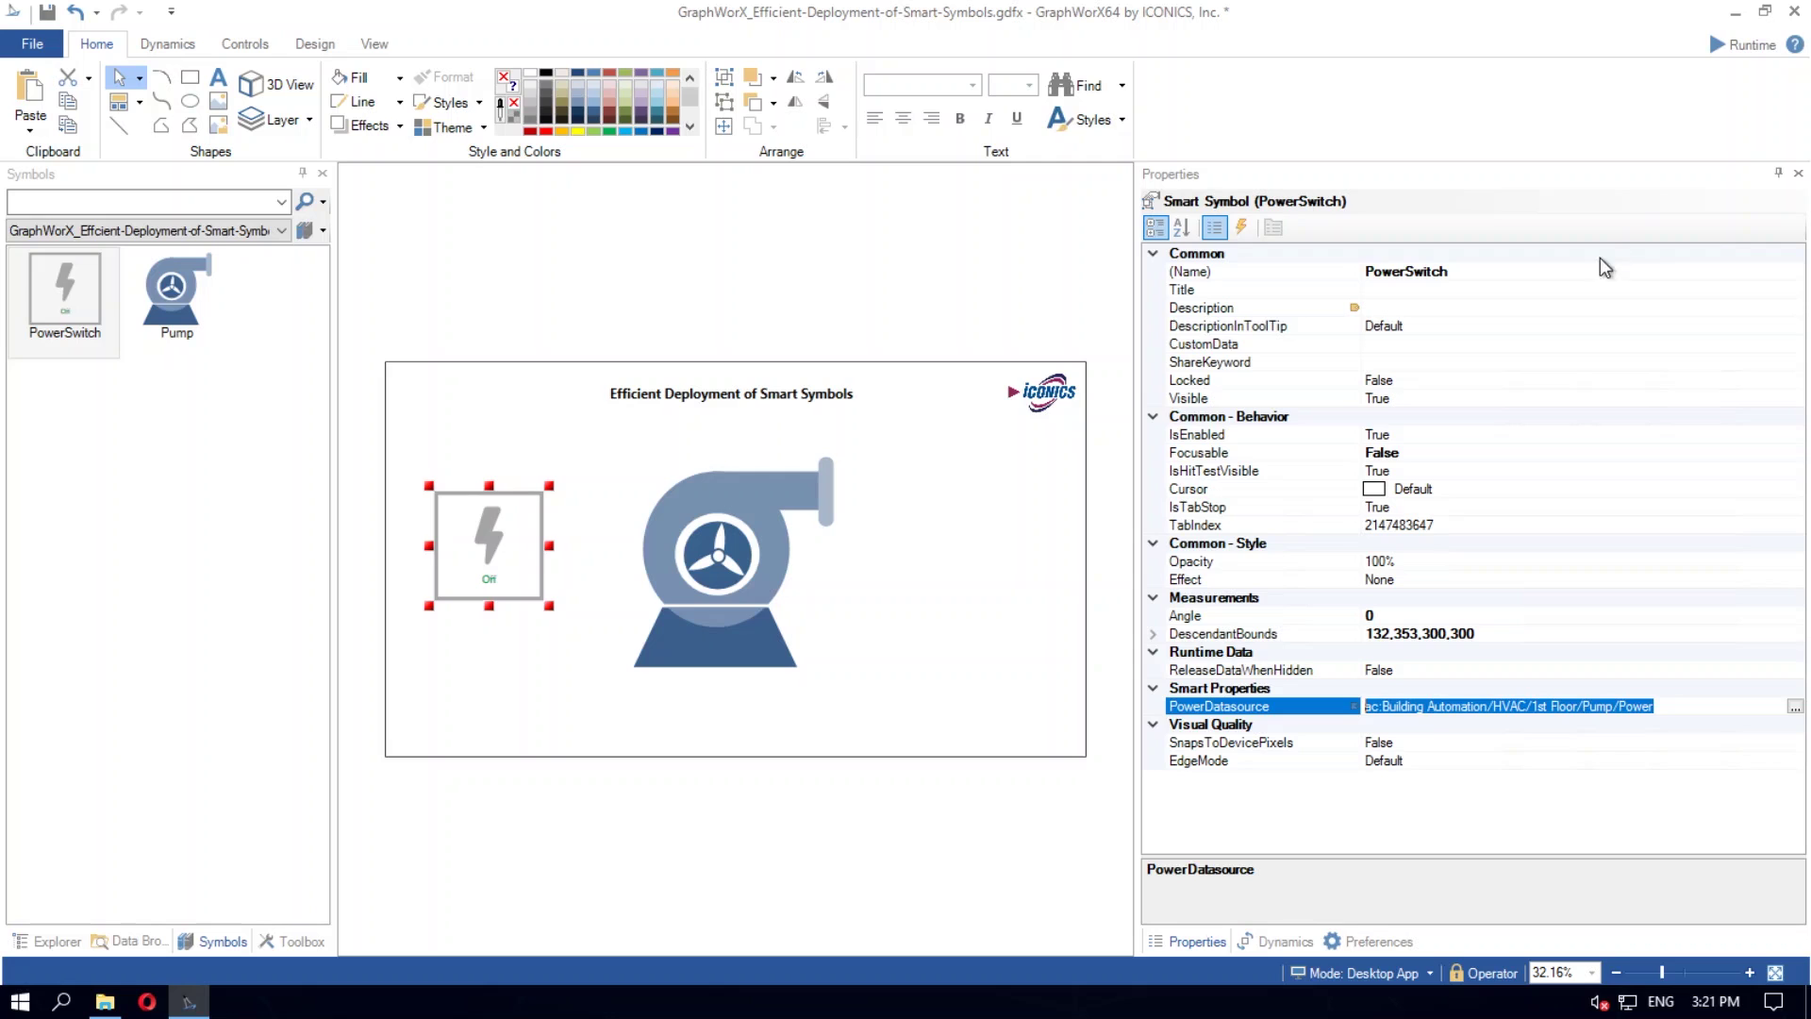
# Step: Run the display in runtime mode and turn the pump on with the power switch
pyautogui.click(1744, 44)
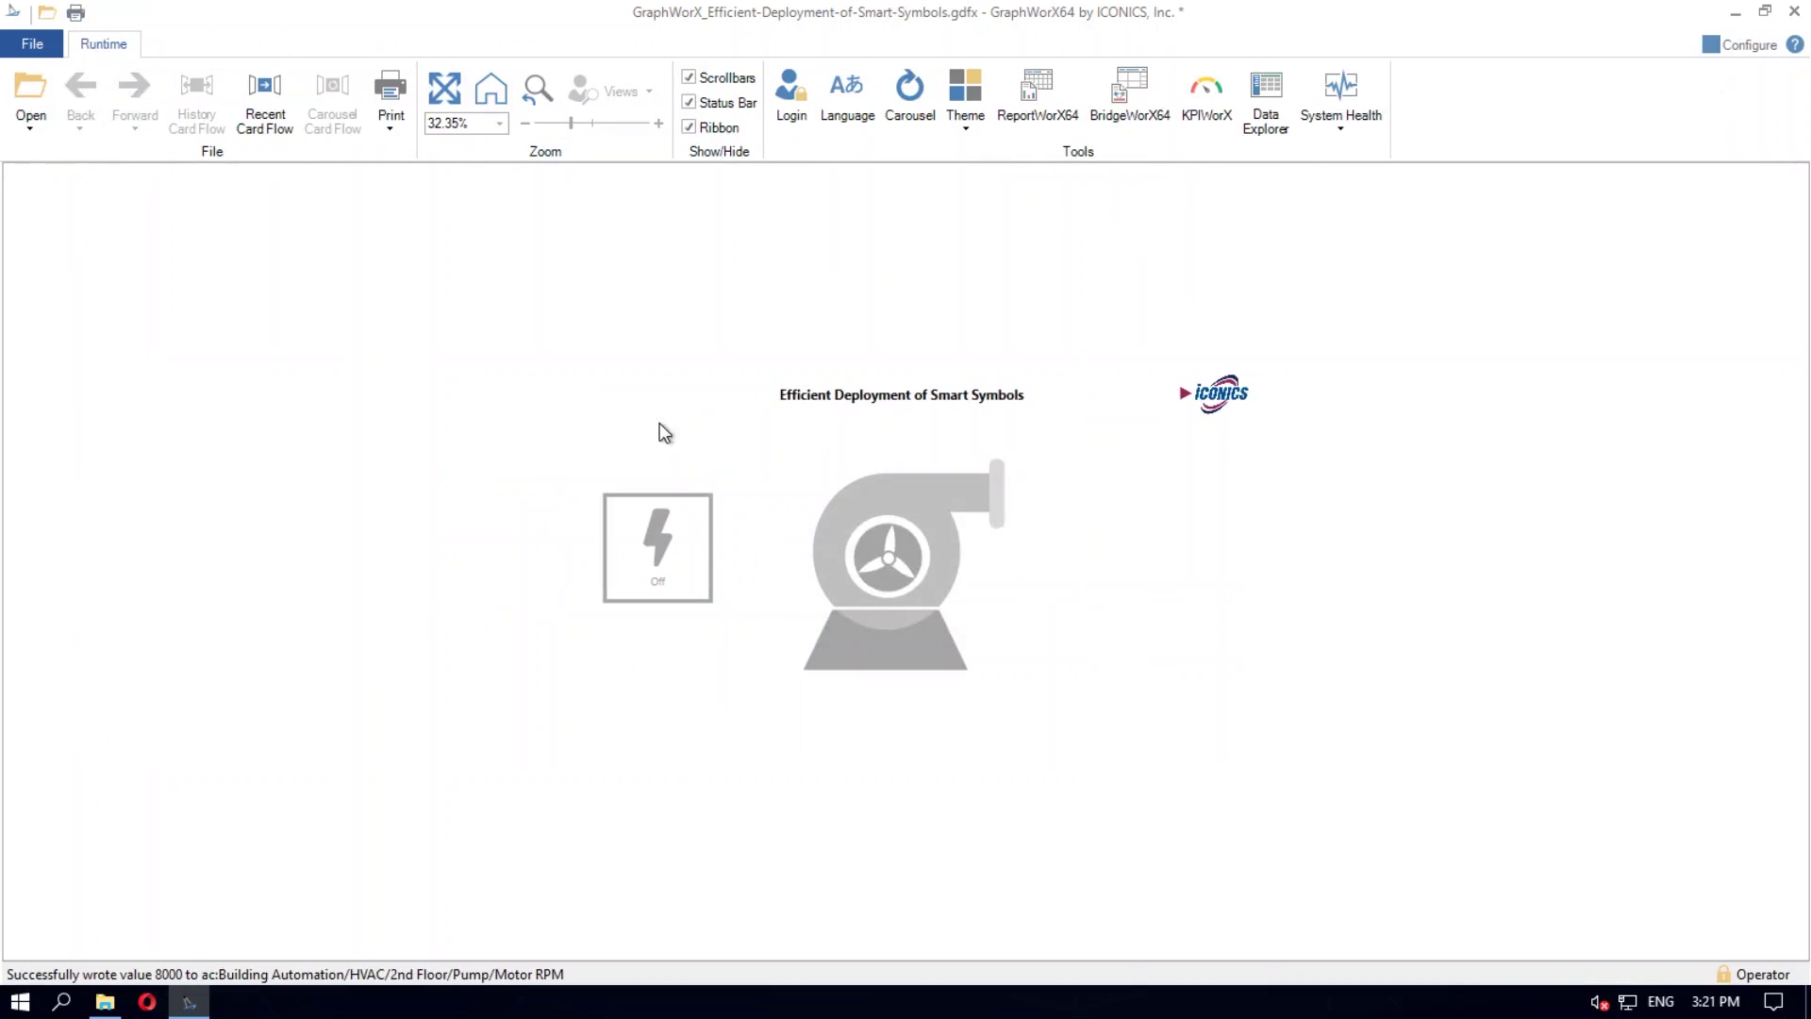
pyautogui.click(657, 534)
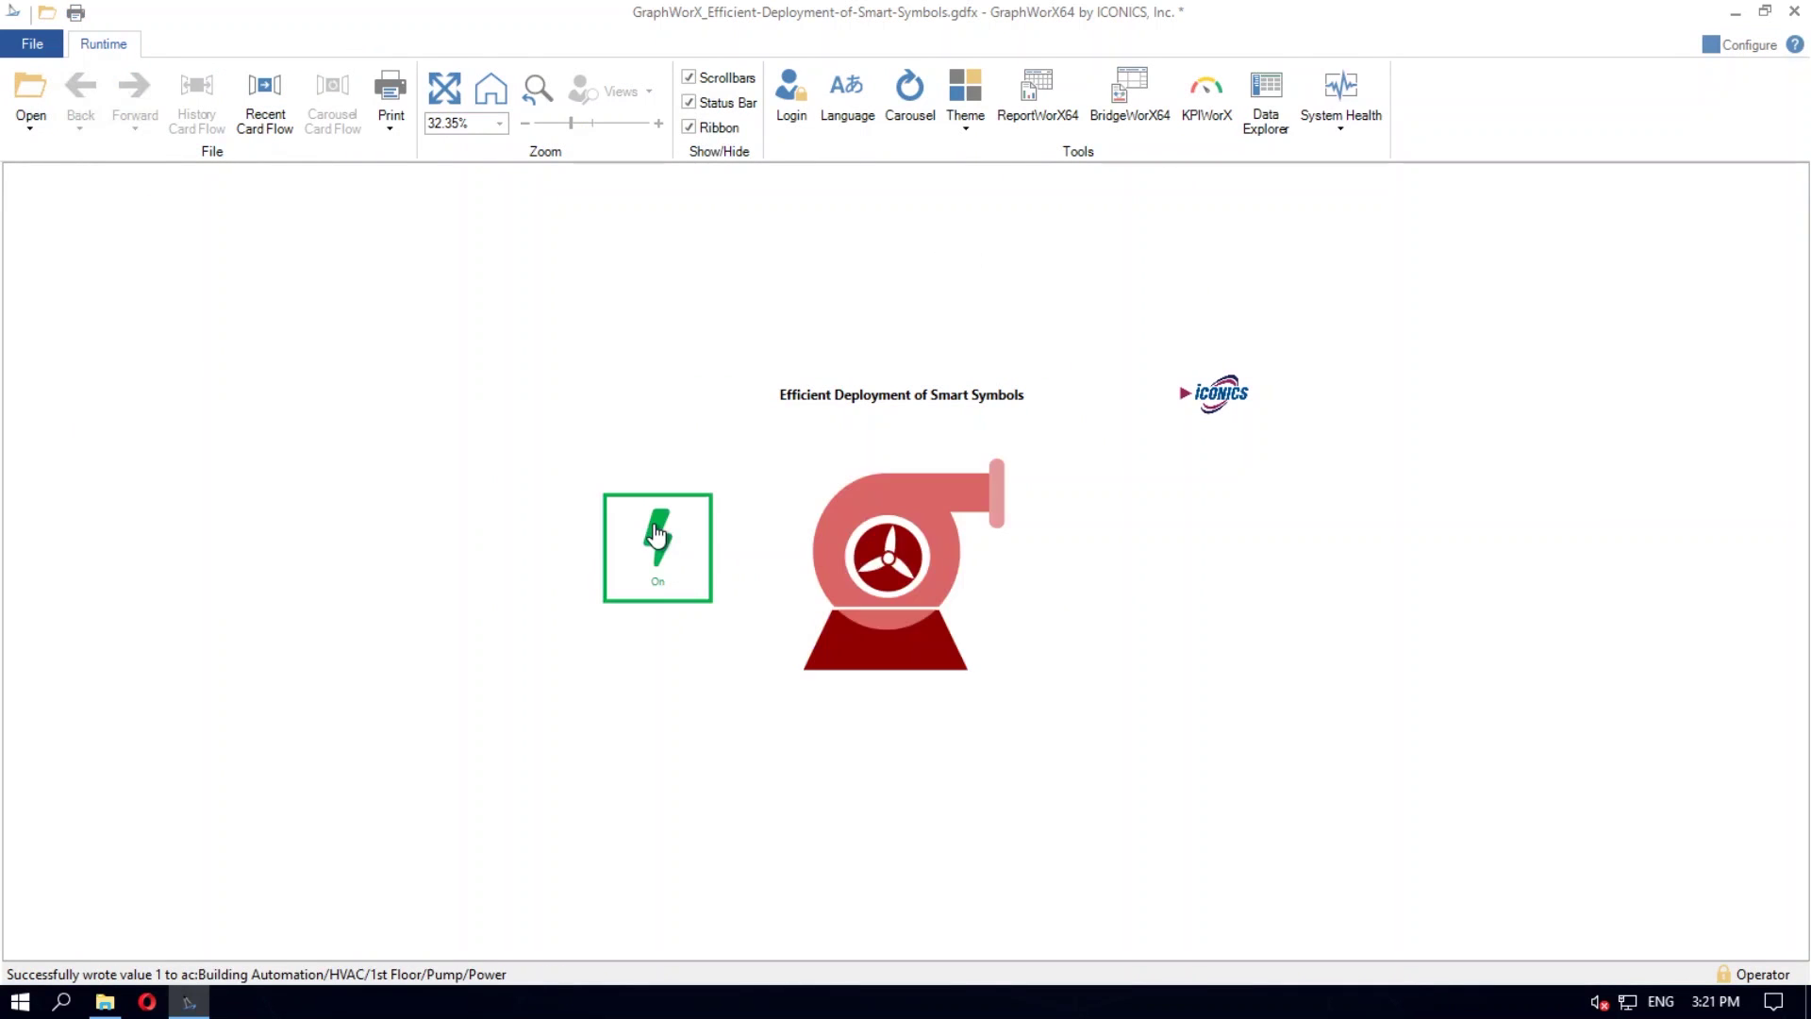